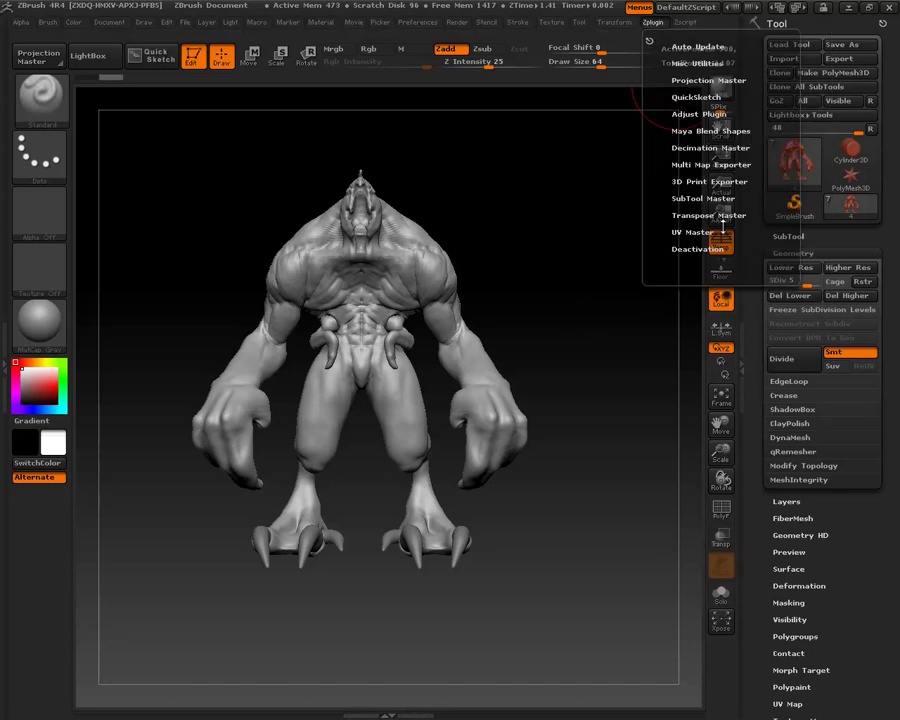
- Convert the sculpt to a TPoseMesh and lasso-mask everything except the foot
mouse_move(568, 267)
left_mouse_down()
mouse_move(607, 313)
mouse_move(396, 428)
mouse_move(566, 562)
mouse_move(386, 512)
mouse_move(543, 490)
left_mouse_up()
key("p")
key("b")
key("m")
key("l")
left_click_drag(492, 543, 578, 513, "ctrl")
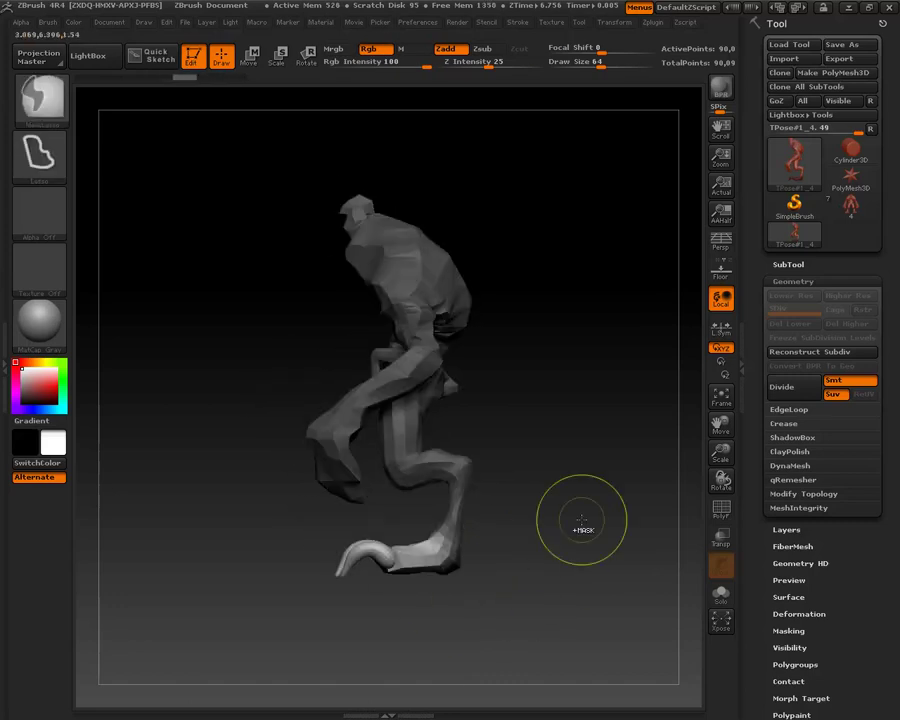
- Scale, move and rotate the unmasked foot and leg into a new pose with Transpose
key("e")
left_click_drag(440, 553, 243, 567)
left_click_drag(298, 555, 394, 618, "shift")
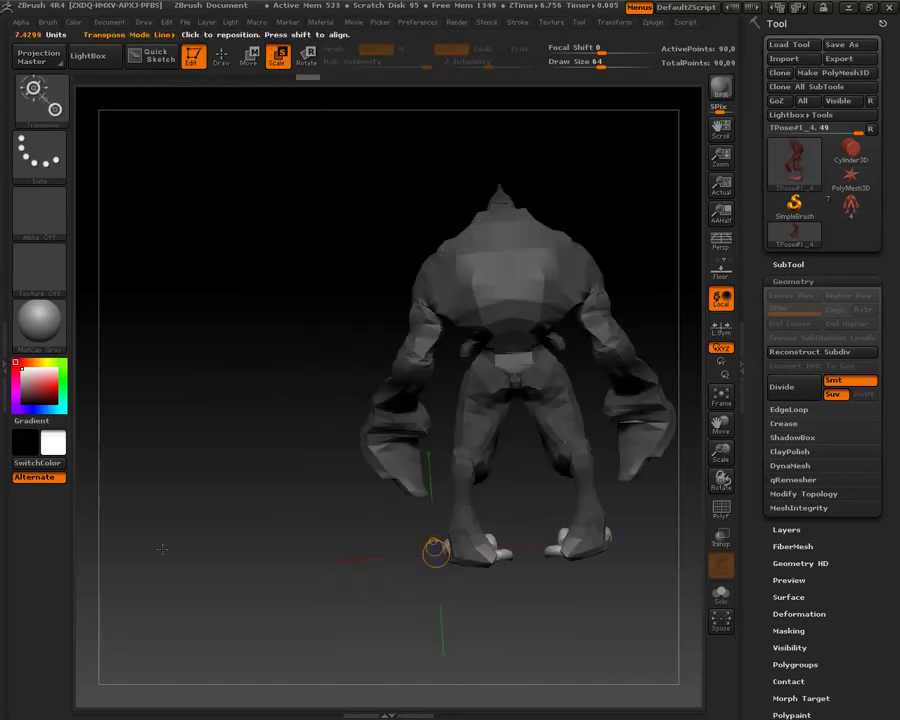
key("w")
mouse_move(535, 531)
left_mouse_down()
mouse_move(600, 520)
mouse_move(560, 530)
mouse_move(560, 330)
left_mouse_up()
left_click_drag(408, 562, 429, 333)
key("r")
mouse_move(560, 330)
left_mouse_down()
mouse_move(498, 340)
mouse_move(450, 382)
mouse_move(627, 438)
left_mouse_up()
- Clear the mask, transfer the pose with TPose>SubT, and isolate the legs subtool
left_click(627, 438, "ctrl")
key("q")
left_click(655, 23)
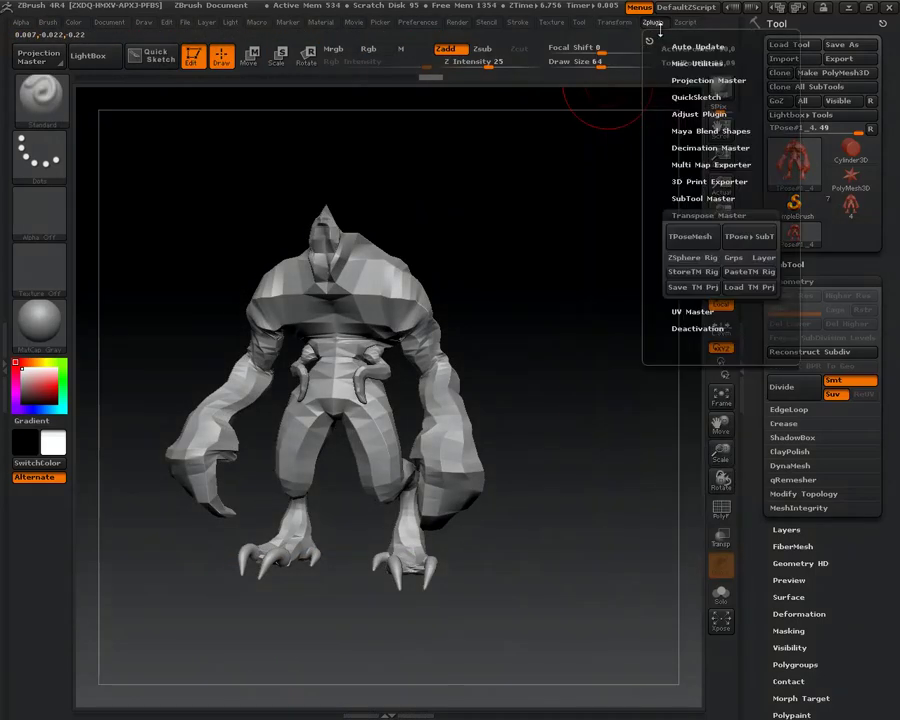
left_click(755, 238)
mouse_move(610, 416)
left_mouse_down()
mouse_move(572, 422)
mouse_move(598, 574)
left_mouse_up()
left_click(382, 412, "ctrl+shift")
- Solo the legs subtool and smooth the thigh surface
left_click(590, 444, "ctrl+shift")
mouse_move(590, 444)
left_mouse_down()
mouse_move(440, 490)
mouse_move(372, 560)
left_mouse_up()
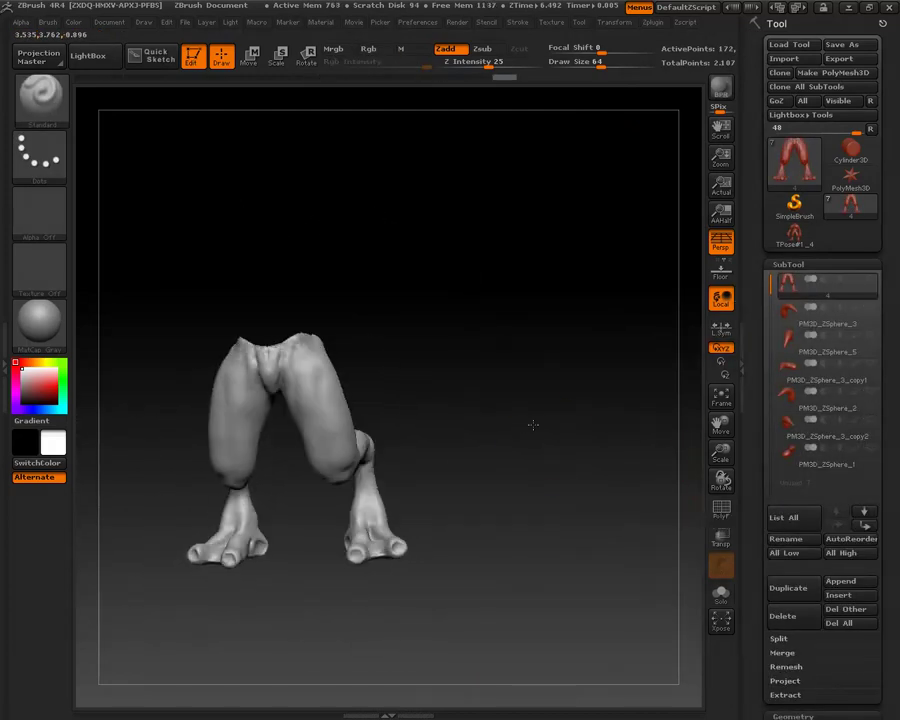
mouse_move(565, 532)
left_mouse_down()
mouse_move(586, 348)
mouse_move(560, 360)
mouse_move(305, 290)
mouse_move(350, 262)
left_mouse_up()
mouse_move(476, 314)
left_mouse_down("shift")
mouse_move(320, 252)
mouse_move(335, 230)
mouse_move(280, 240)
mouse_move(297, 293)
mouse_move(506, 388)
mouse_move(331, 305)
mouse_move(344, 222)
left_mouse_up("shift")
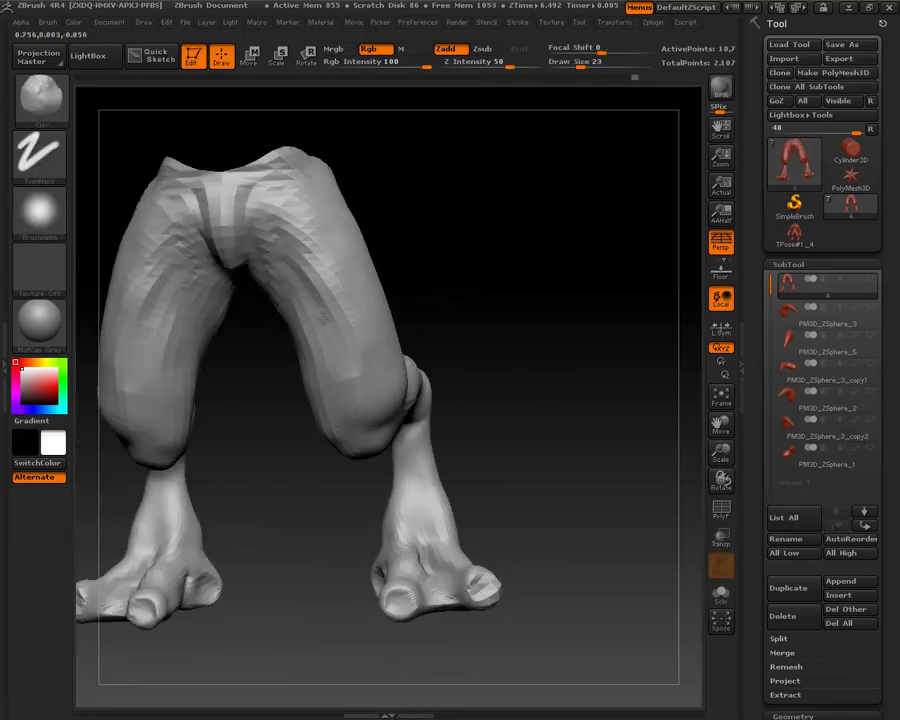
left_click_drag(288, 266, 324, 245)
mouse_move(340, 377)
left_mouse_down()
mouse_move(286, 266)
mouse_move(523, 247)
left_mouse_up()
- Subdivide the legs up to level 5 and sculpt smoothed muscle strands into the thighs
key("ctrl+d")
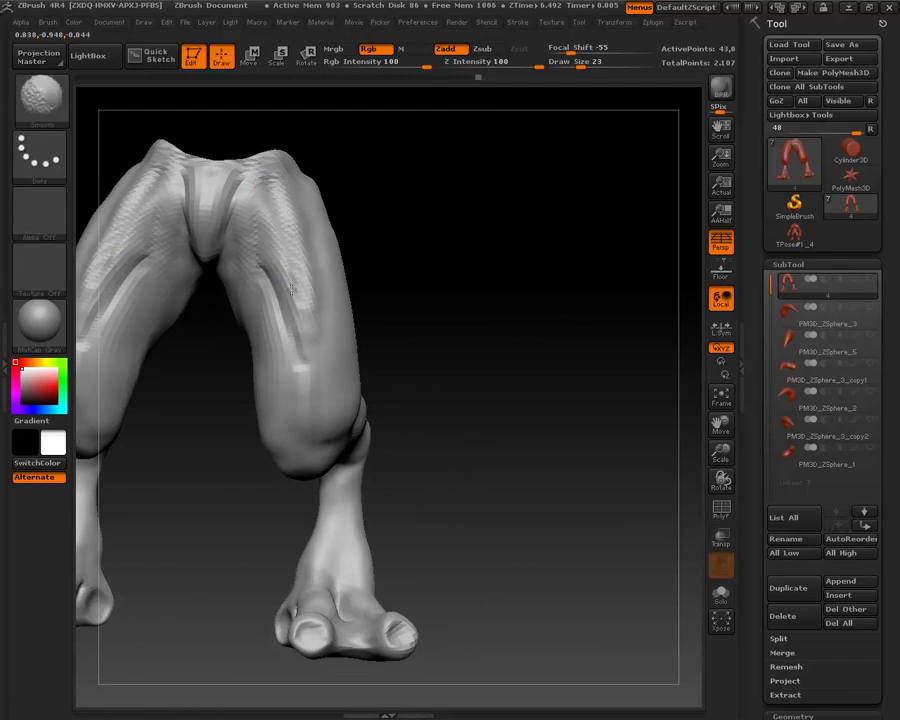
mouse_move(444, 199)
left_mouse_down()
mouse_move(297, 426)
mouse_move(570, 96)
mouse_move(542, 394)
mouse_move(573, 349)
mouse_move(568, 240)
left_mouse_up()
key("ctrl+d")
mouse_move(245, 221)
left_mouse_down()
mouse_move(305, 381)
mouse_move(466, 277)
mouse_move(398, 203)
mouse_move(211, 229)
left_mouse_up()
mouse_move(400, 330)
left_mouse_down()
mouse_move(416, 320)
mouse_move(246, 362)
left_mouse_up()
key("d")
mouse_move(356, 231)
left_mouse_down("alt")
mouse_move(526, 428)
mouse_move(520, 362)
mouse_move(273, 353)
mouse_move(319, 422)
mouse_move(321, 377)
left_mouse_up("alt")
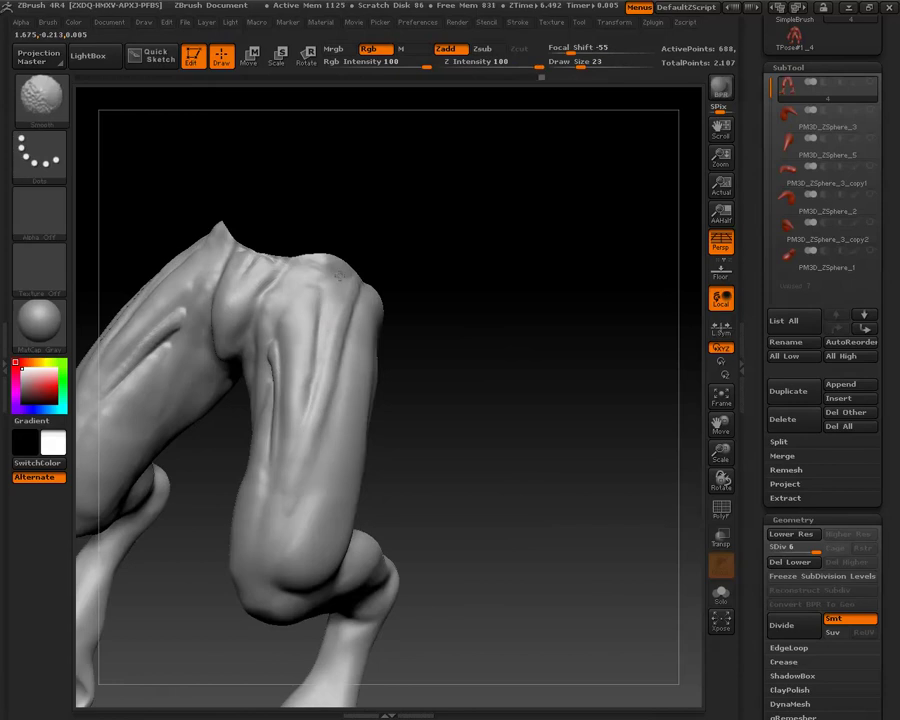
left_click_drag(340, 275, 382, 257)
mouse_move(397, 368)
left_mouse_down()
mouse_move(252, 326)
mouse_move(257, 348)
left_mouse_up()
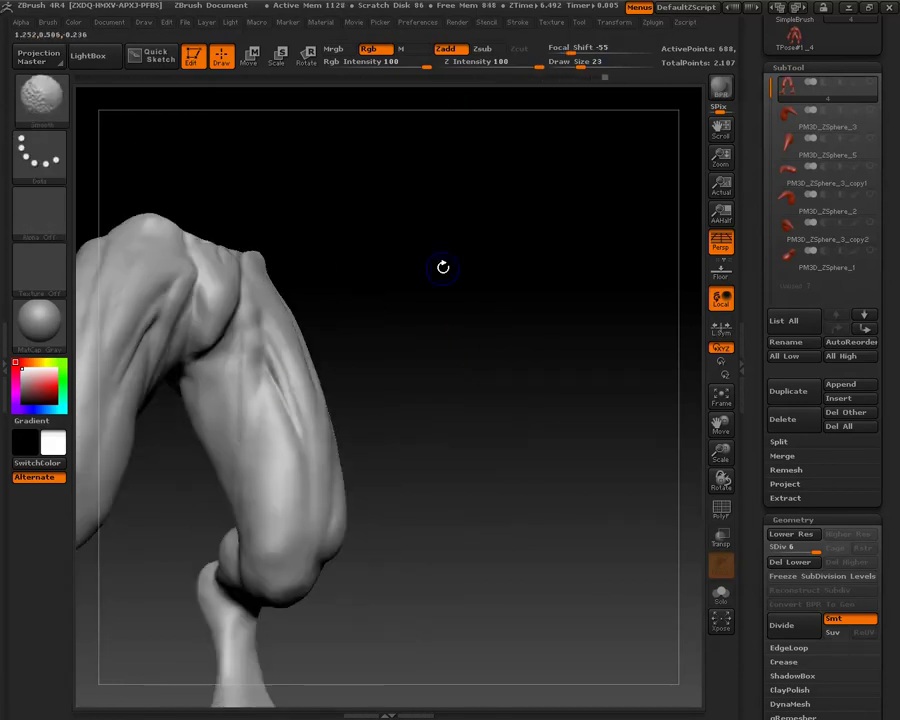
mouse_move(410, 345)
left_mouse_down()
mouse_move(484, 374)
mouse_move(306, 436)
mouse_move(312, 277)
mouse_move(331, 278)
left_mouse_up()
mouse_move(363, 405)
left_mouse_down()
mouse_move(332, 418)
mouse_move(496, 486)
left_mouse_up()
- Build more thigh muscle mass at a sixth subdivision level, smoothing the strokes
key("d")
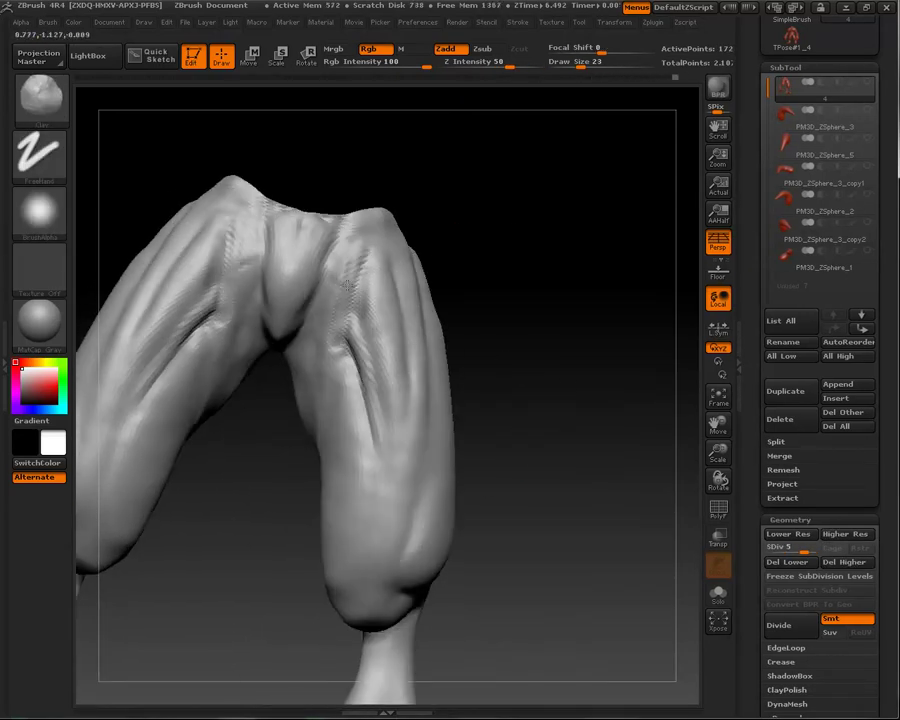
left_click_drag(340, 279, 330, 379)
mouse_move(226, 242)
left_mouse_down()
mouse_move(516, 357)
mouse_move(392, 266)
mouse_move(580, 90)
mouse_move(380, 306)
left_mouse_up()
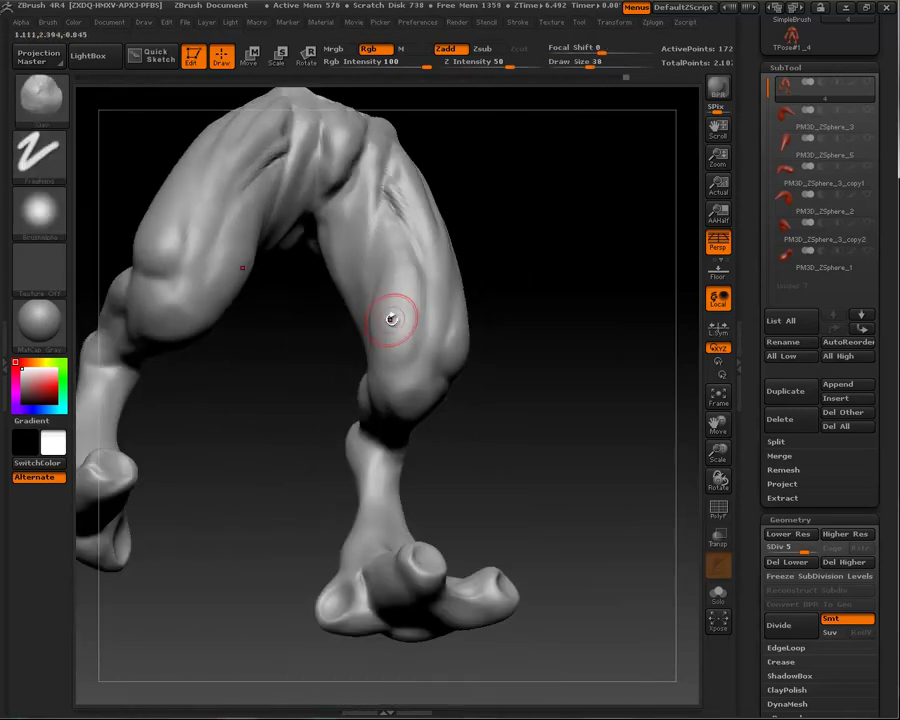
key("d")
mouse_move(588, 408)
left_mouse_down()
mouse_move(624, 215)
mouse_move(411, 172)
left_mouse_up()
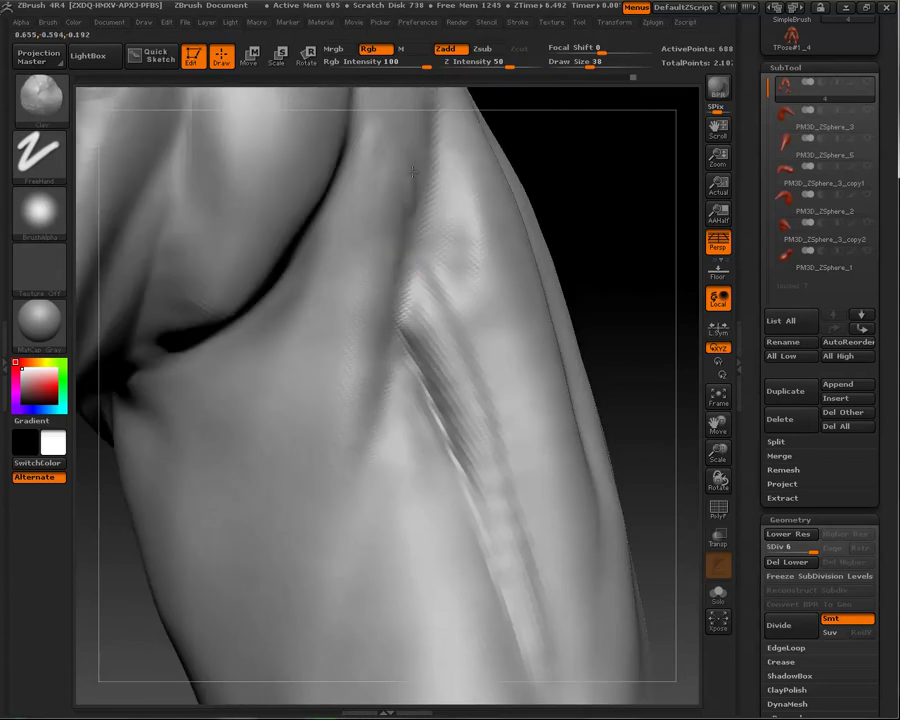
mouse_move(428, 271)
left_mouse_down("alt")
mouse_move(578, 315)
mouse_move(580, 287)
mouse_move(301, 280)
mouse_move(508, 340)
left_mouse_up("alt")
key("shift+d")
mouse_move(471, 381)
left_mouse_down()
mouse_move(492, 325)
mouse_move(488, 333)
left_mouse_up()
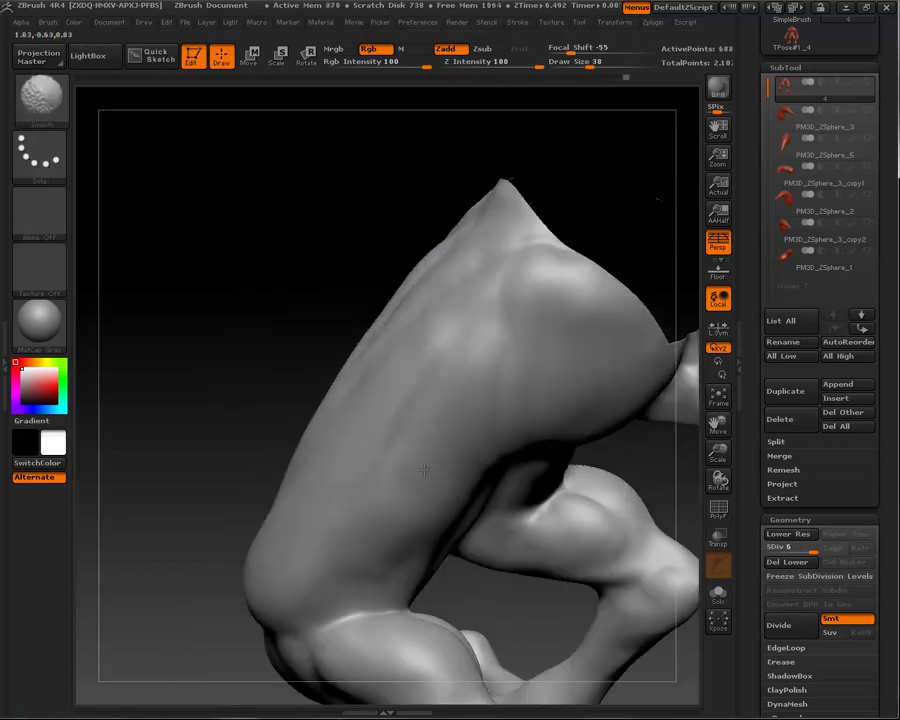
mouse_move(277, 325)
left_mouse_down()
mouse_move(478, 522)
mouse_move(461, 527)
left_mouse_up()
mouse_move(514, 389)
left_mouse_down()
mouse_move(494, 595)
mouse_move(587, 277)
mouse_move(400, 413)
left_mouse_up()
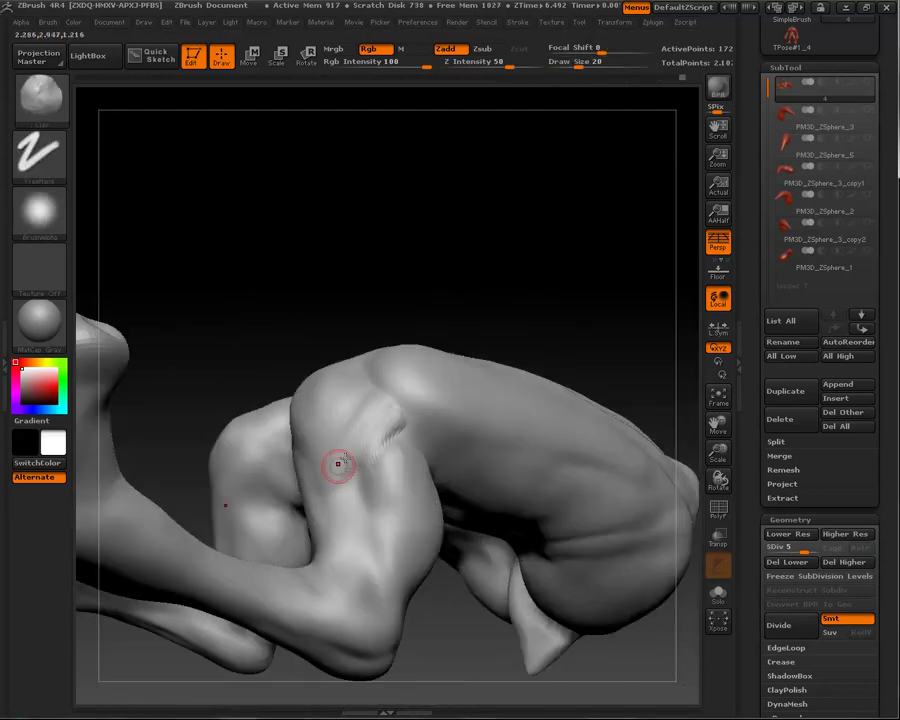
mouse_move(492, 665)
left_mouse_down()
mouse_move(396, 561)
mouse_move(425, 474)
mouse_move(421, 548)
left_mouse_up()
- With the Clay brush, build and smooth the knee and lower-leg muscles
key("b")
key("c")
key("l")
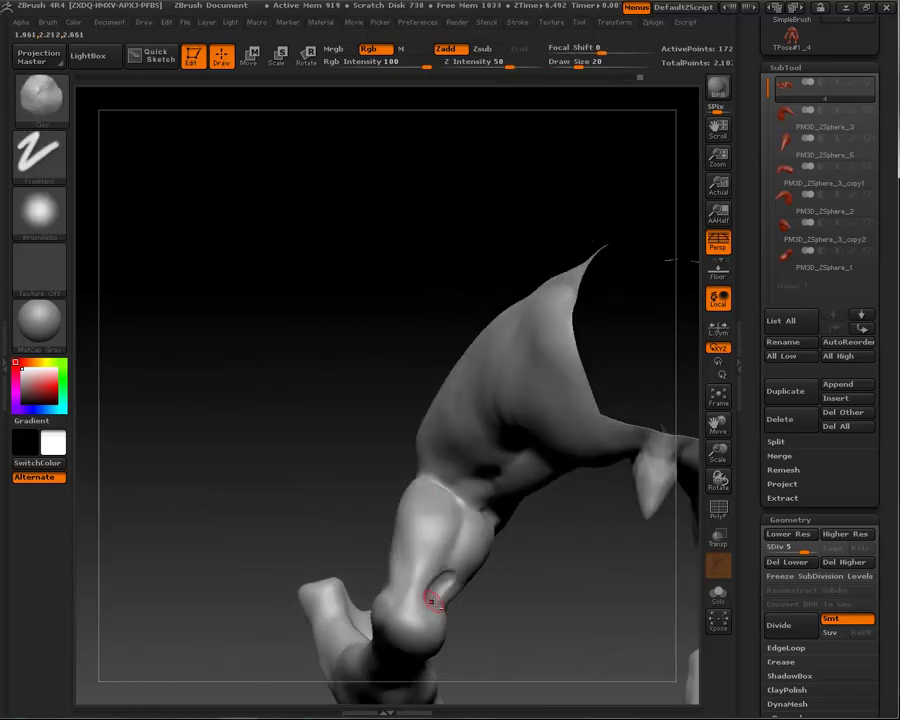
left_click_drag(432, 601, 436, 594)
left_click_drag(506, 575, 463, 456)
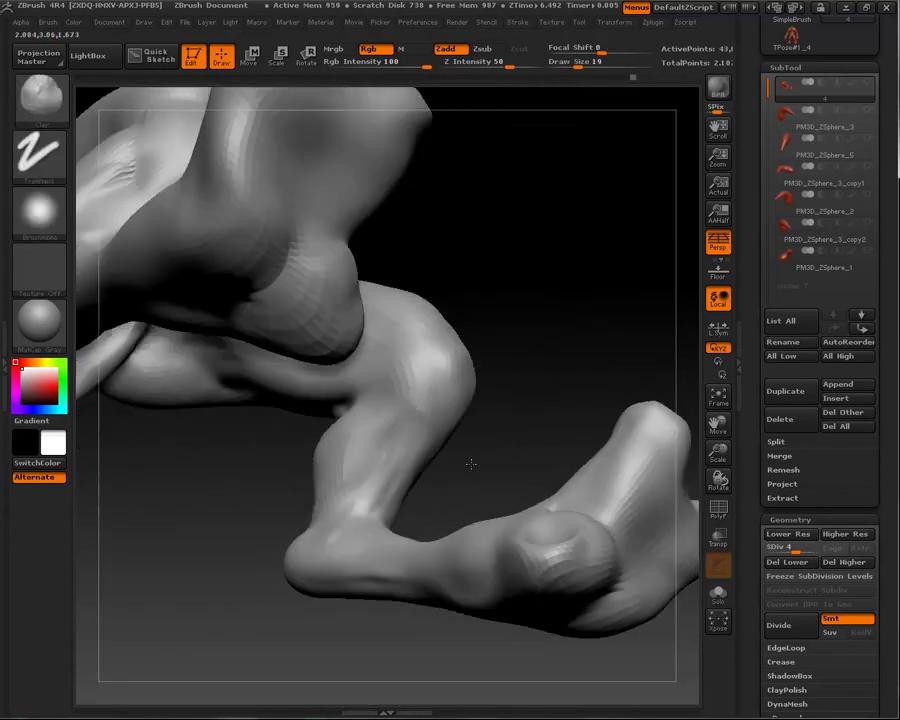
left_click_drag(466, 456, 558, 336)
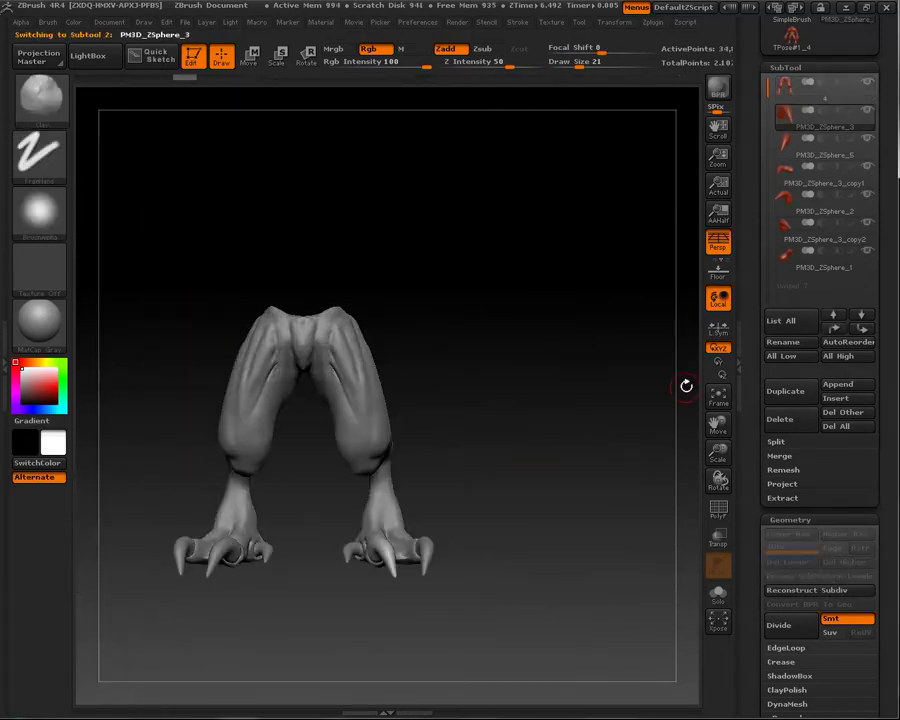
- Delete two unneeded subtools
left_click(780, 419)
left_click(628, 448)
left_click(793, 427)
left_click(627, 503)
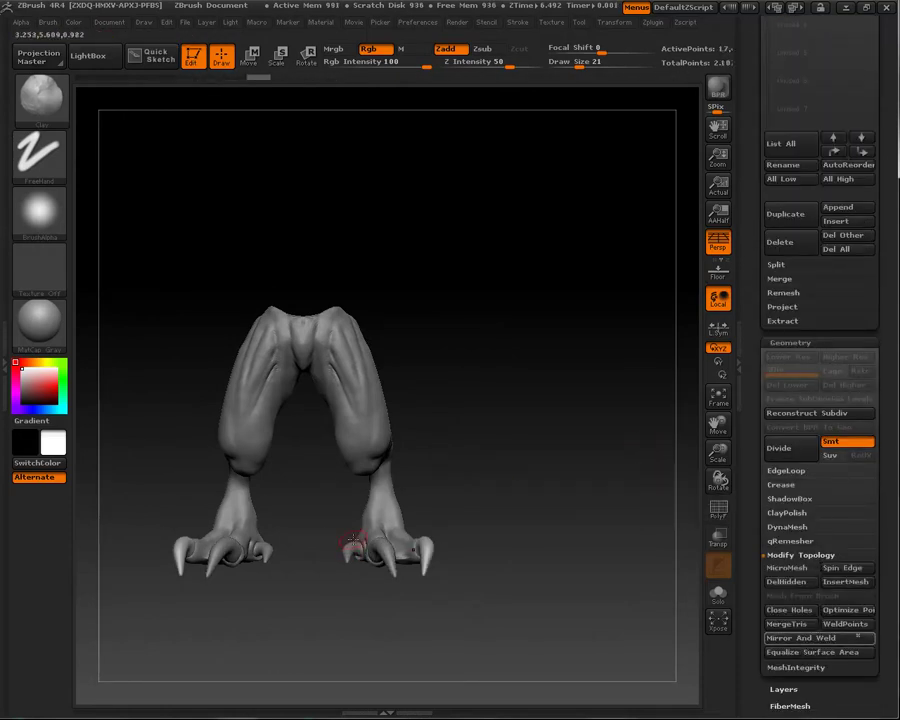
- Bend a toe claw into a curved hook, then build up and smooth its surface
left_click_drag(556, 580, 355, 455)
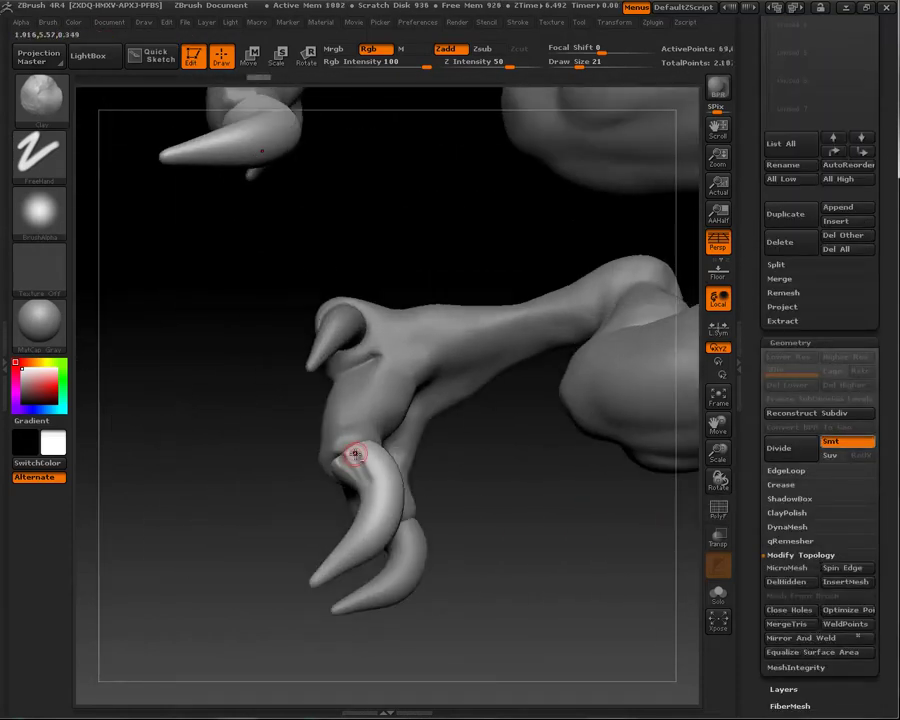
left_click_drag(513, 564, 580, 63)
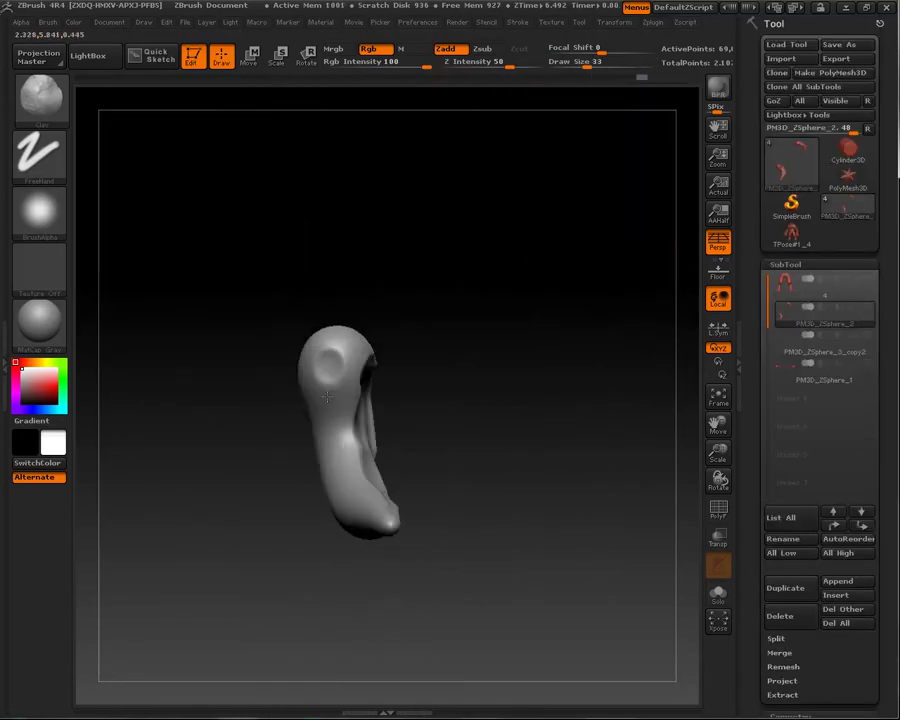
left_click_drag(326, 398, 320, 396)
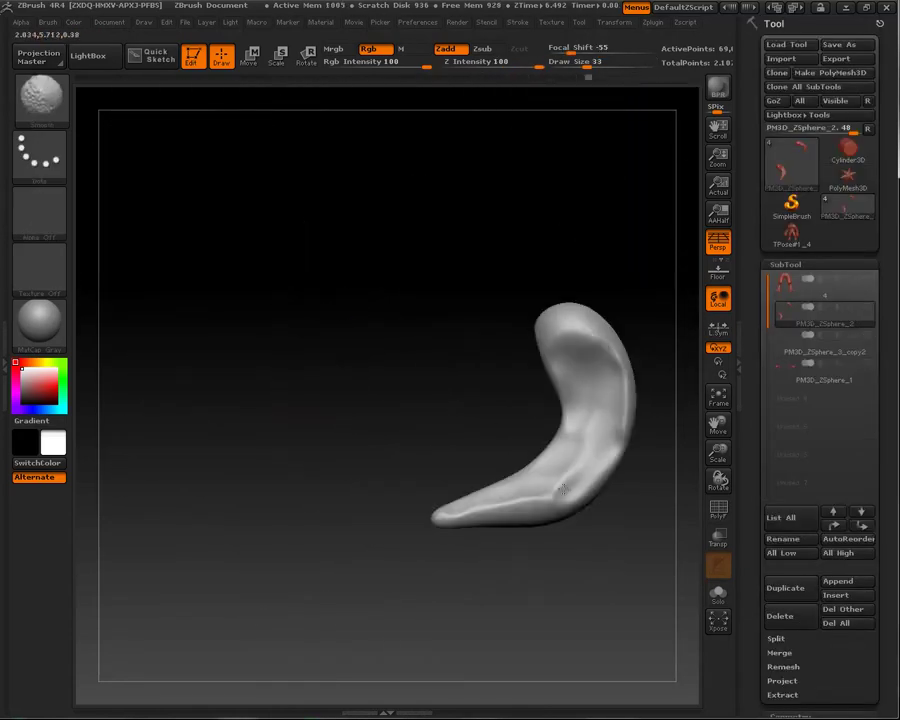
left_click_drag(474, 454, 490, 390)
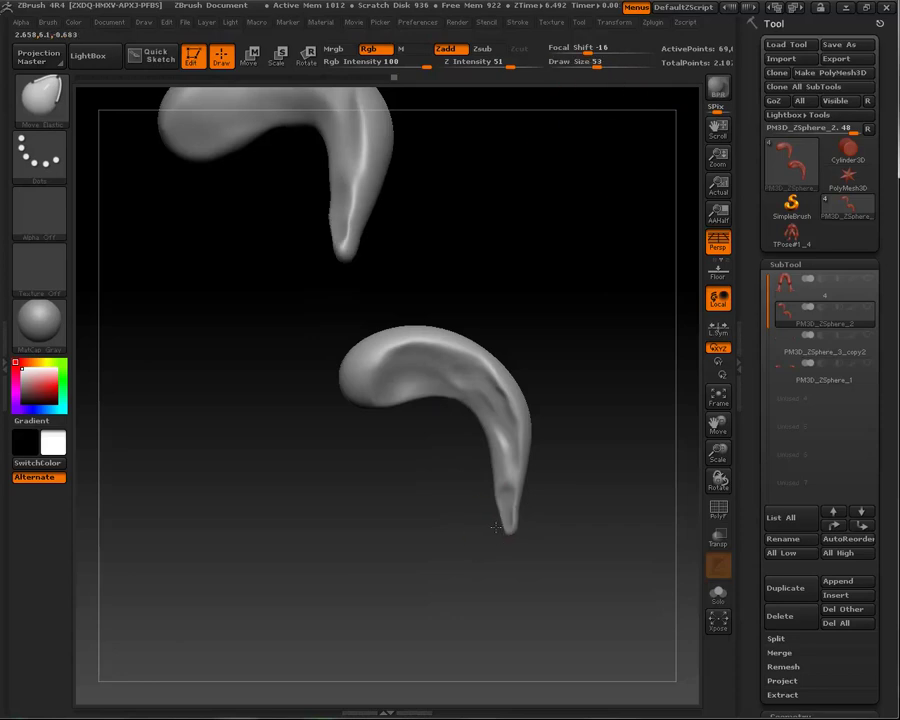
mouse_move(490, 464)
left_mouse_down()
mouse_move(482, 496)
mouse_move(562, 578)
mouse_move(535, 454)
left_mouse_up()
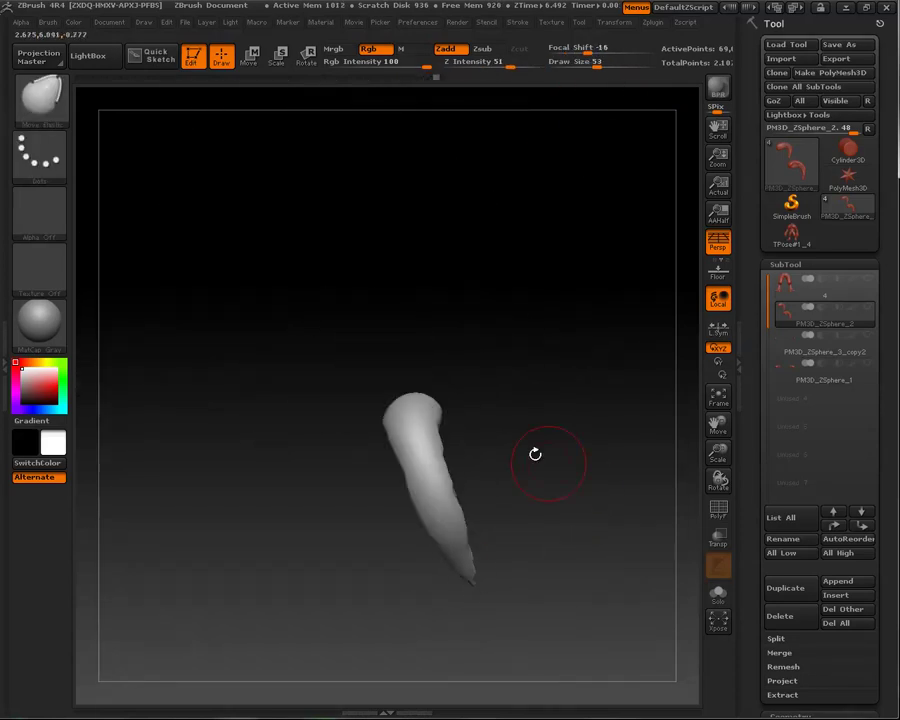
left_click_drag(440, 453, 480, 500)
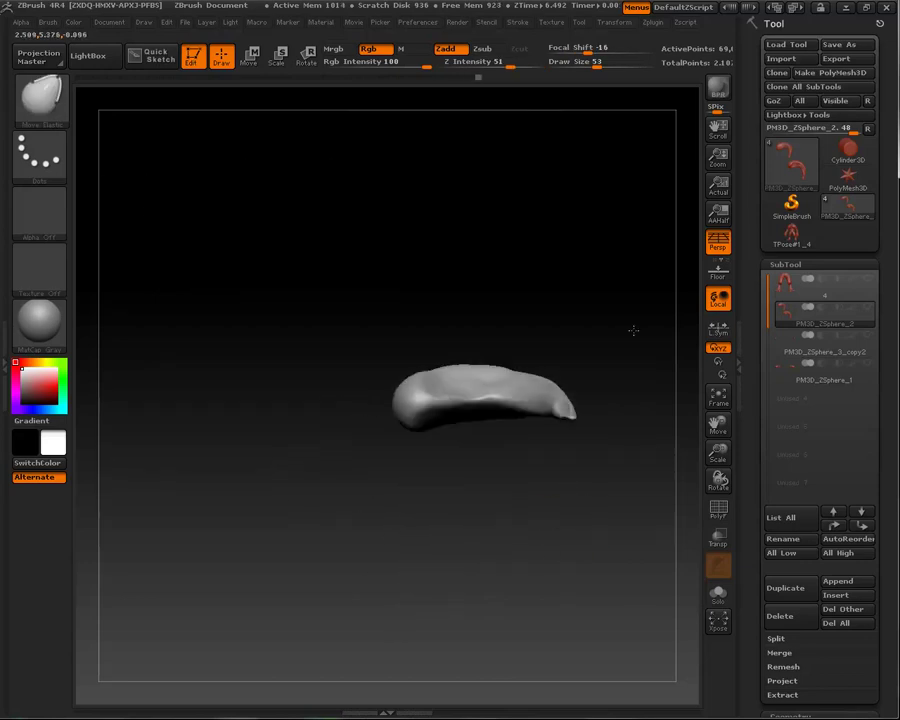
mouse_move(633, 326)
left_mouse_down()
mouse_move(314, 437)
mouse_move(437, 453)
left_mouse_up()
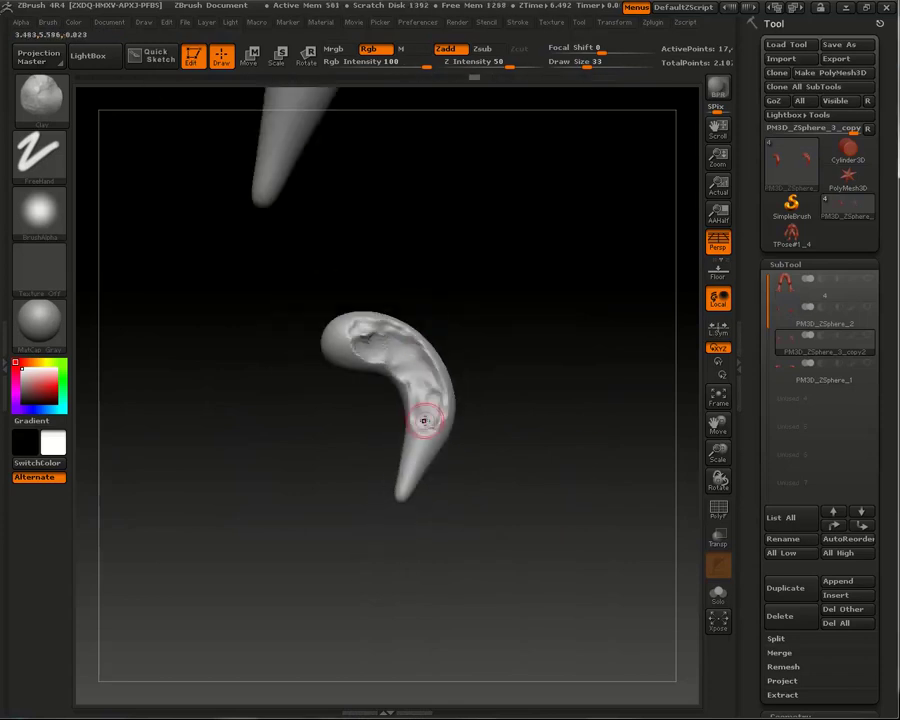
mouse_move(392, 467)
left_mouse_down()
mouse_move(480, 521)
mouse_move(456, 556)
mouse_move(208, 463)
left_mouse_up()
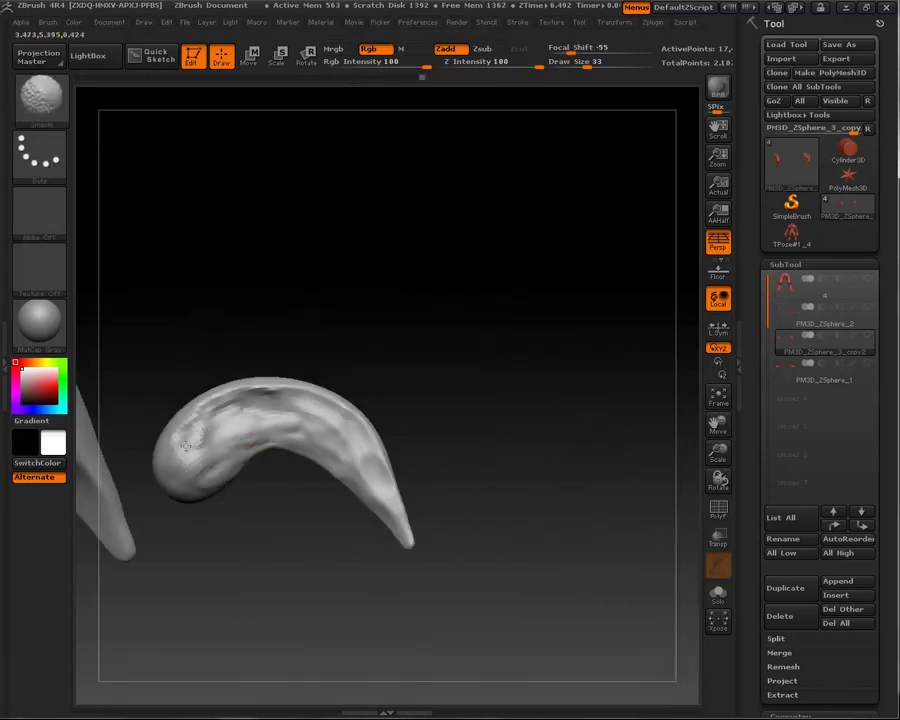
left_click_drag(268, 460, 558, 544)
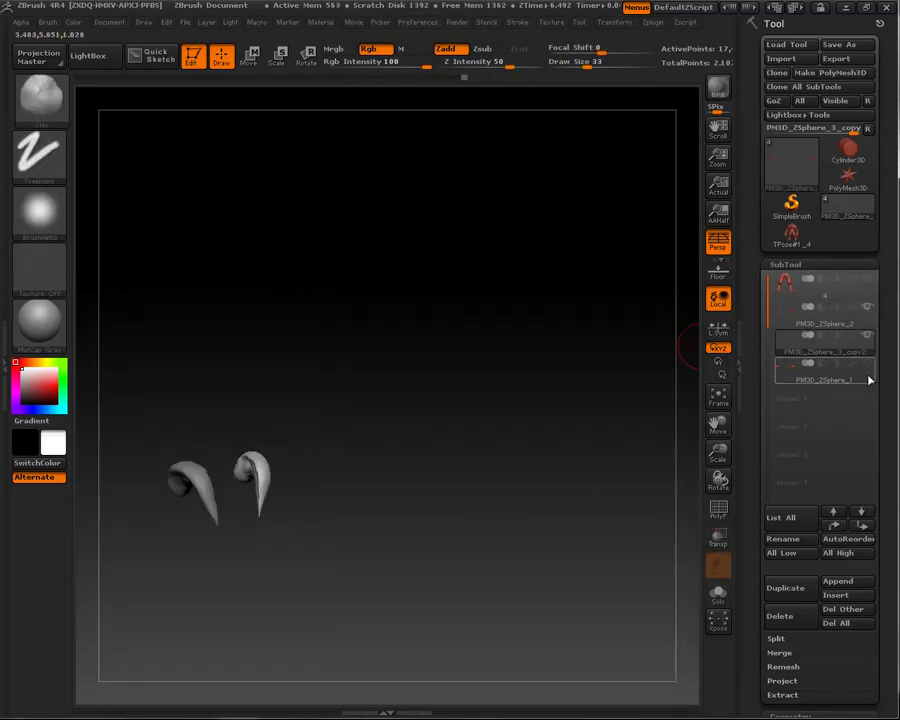
left_click_drag(374, 398, 374, 330, "alt")
- Select the Pinch brush and smooth the claws
left_click_drag(222, 500, 285, 241)
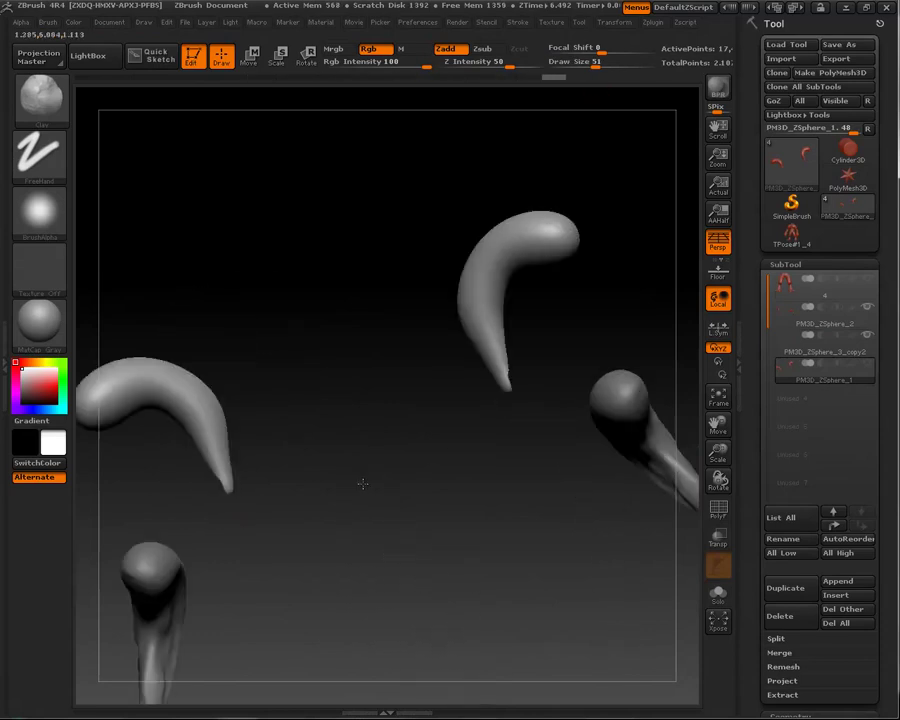
mouse_move(224, 489)
left_mouse_down()
mouse_move(271, 287)
mouse_move(185, 421)
mouse_move(325, 209)
mouse_move(300, 492)
mouse_move(362, 394)
left_mouse_up()
key("b")
key("p")
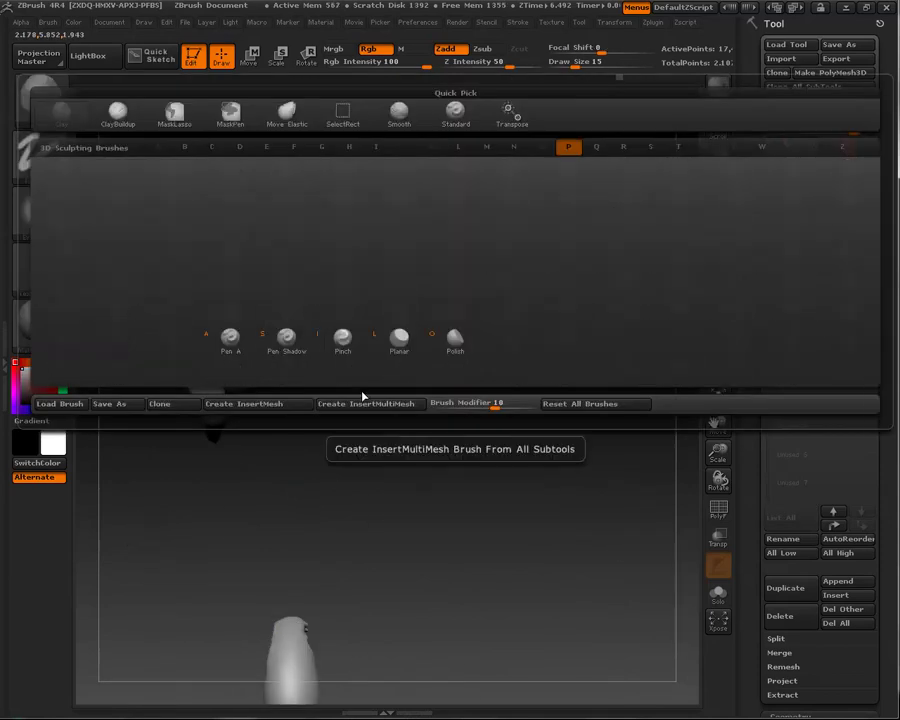
key("i")
mouse_move(202, 390)
left_mouse_down()
mouse_move(297, 410)
mouse_move(227, 382)
mouse_move(312, 555)
left_mouse_up()
mouse_move(202, 366)
left_mouse_down()
mouse_move(209, 275)
mouse_move(510, 316)
mouse_move(494, 348)
mouse_move(541, 352)
mouse_move(481, 259)
mouse_move(537, 403)
mouse_move(522, 510)
mouse_move(553, 257)
mouse_move(432, 288)
left_mouse_up()
mouse_move(425, 381)
left_mouse_down()
mouse_move(412, 452)
mouse_move(462, 404)
mouse_move(601, 309)
mouse_move(685, 475)
mouse_move(544, 587)
mouse_move(639, 384)
mouse_move(476, 333)
mouse_move(506, 354)
mouse_move(583, 542)
mouse_move(630, 527)
mouse_move(582, 90)
mouse_move(591, 91)
left_mouse_up()
- Sculpt the hand's knuckles and smooth where the claws join it
mouse_move(422, 403)
left_mouse_down()
mouse_move(350, 440)
mouse_move(291, 489)
mouse_move(234, 417)
mouse_move(181, 418)
mouse_move(590, 90)
mouse_move(210, 465)
left_mouse_up()
mouse_move(277, 500)
left_mouse_down()
mouse_move(301, 452)
mouse_move(180, 270)
mouse_move(290, 345)
mouse_move(325, 342)
mouse_move(325, 383)
mouse_move(482, 613)
mouse_move(426, 297)
left_mouse_up()
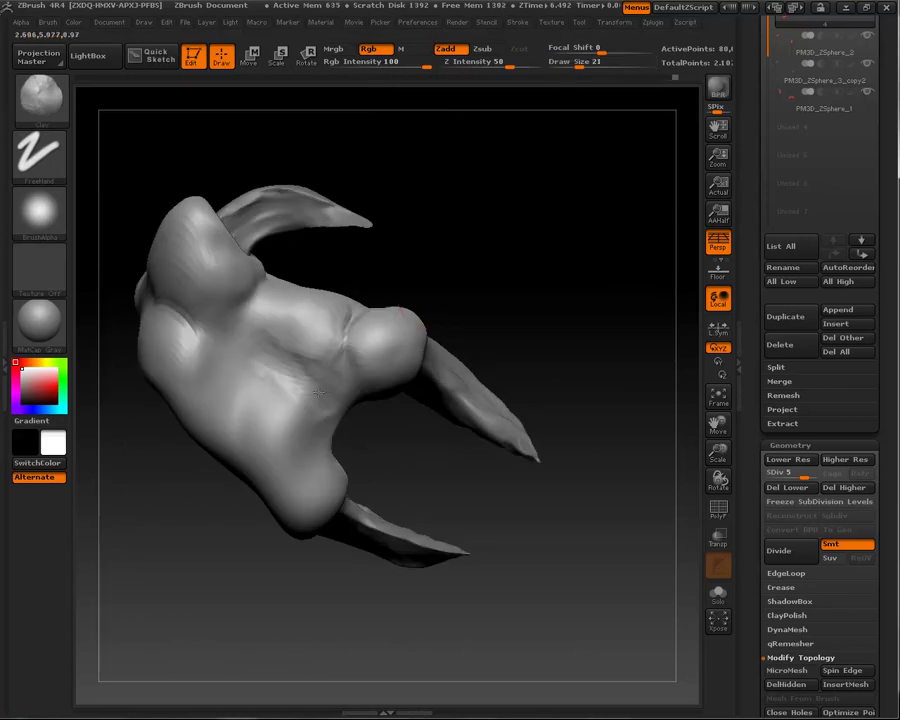
mouse_move(326, 365)
left_mouse_down()
mouse_move(322, 295)
mouse_move(520, 267)
mouse_move(508, 259)
mouse_move(352, 297)
mouse_move(475, 495)
mouse_move(330, 310)
mouse_move(406, 270)
mouse_move(578, 360)
mouse_move(403, 309)
mouse_move(544, 500)
mouse_move(573, 441)
left_mouse_up()
mouse_move(483, 378)
left_mouse_down()
mouse_move(482, 358)
mouse_move(452, 368)
mouse_move(526, 396)
mouse_move(574, 482)
mouse_move(520, 398)
left_mouse_up()
mouse_move(538, 404)
left_mouse_down()
mouse_move(470, 348)
mouse_move(440, 356)
mouse_move(421, 336)
mouse_move(516, 305)
left_mouse_up()
mouse_move(505, 422)
left_mouse_down()
mouse_move(506, 372)
mouse_move(560, 380)
mouse_move(580, 530)
mouse_move(634, 334)
mouse_move(549, 543)
mouse_move(603, 378)
mouse_move(573, 508)
mouse_move(560, 520)
left_mouse_up()
- Drop and raise a subdivision level, then sculpt and smooth the wrist area
key("shift+d")
key("shift+d")
key("d")
mouse_move(425, 486)
left_mouse_down()
mouse_move(482, 538)
mouse_move(452, 542)
left_mouse_up()
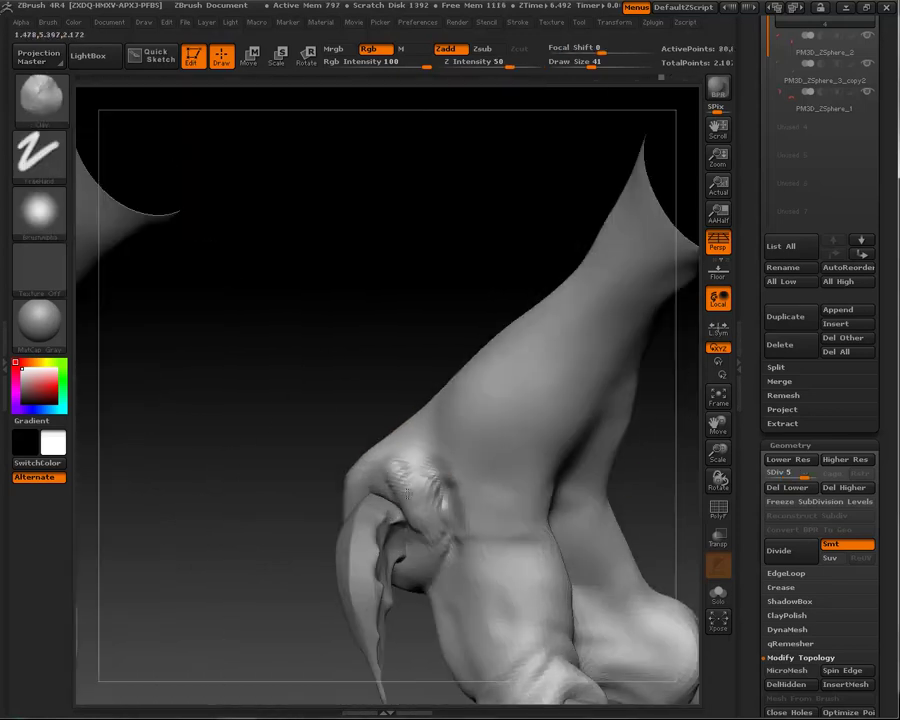
mouse_move(435, 544)
left_mouse_down()
mouse_move(673, 477)
mouse_move(639, 396)
mouse_move(616, 476)
mouse_move(278, 456)
left_mouse_up()
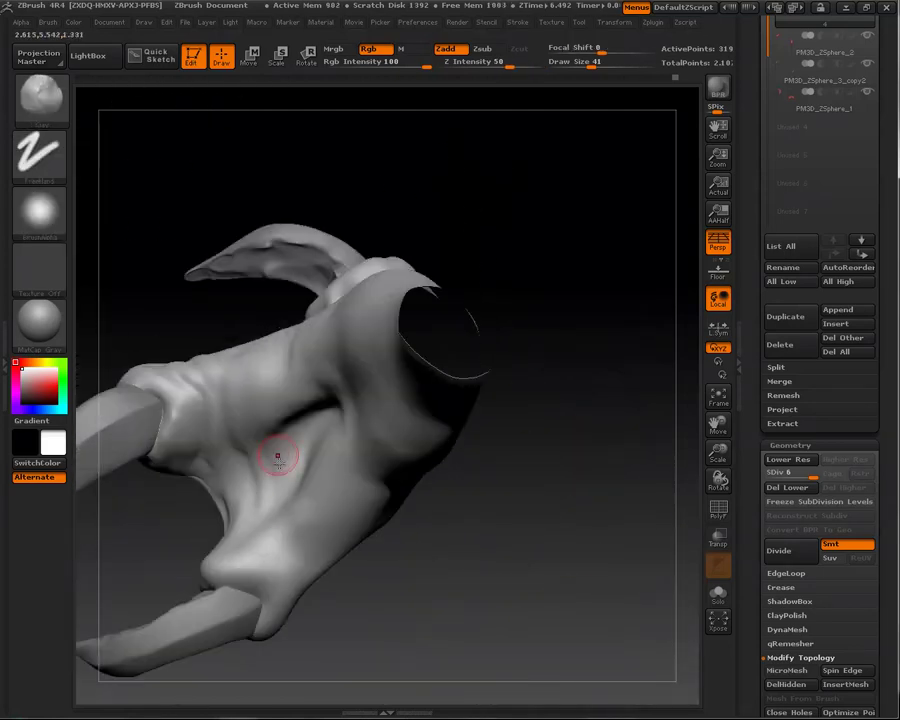
mouse_move(298, 592)
left_mouse_down()
mouse_move(290, 530)
mouse_move(252, 488)
left_mouse_up()
mouse_move(277, 540)
left_mouse_down()
mouse_move(341, 663)
mouse_move(256, 368)
mouse_move(220, 397)
mouse_move(368, 494)
mouse_move(265, 346)
mouse_move(371, 574)
mouse_move(352, 514)
left_mouse_up()
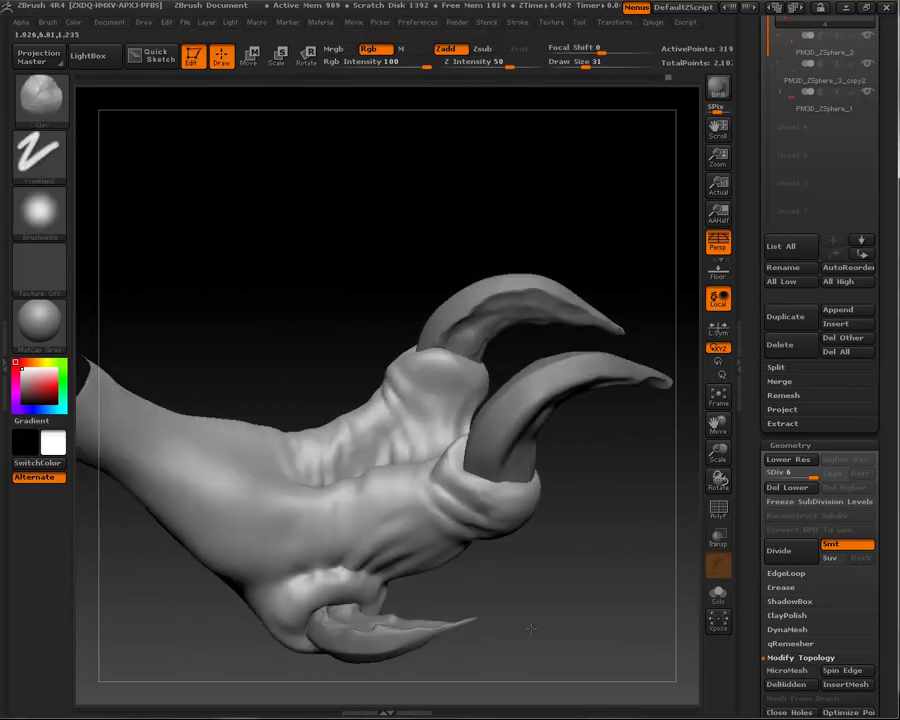
- Rotate back out to a front view of the whole creature
mouse_move(256, 578)
left_mouse_down("shift")
mouse_move(466, 424)
mouse_move(220, 421)
left_mouse_up("shift")
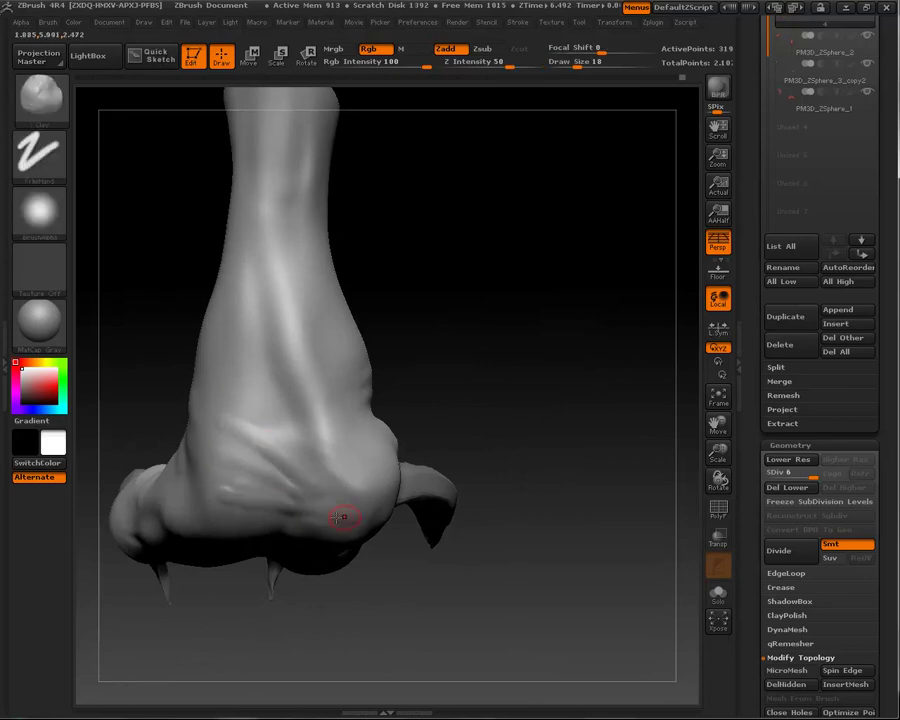
left_click_drag(205, 350, 172, 538)
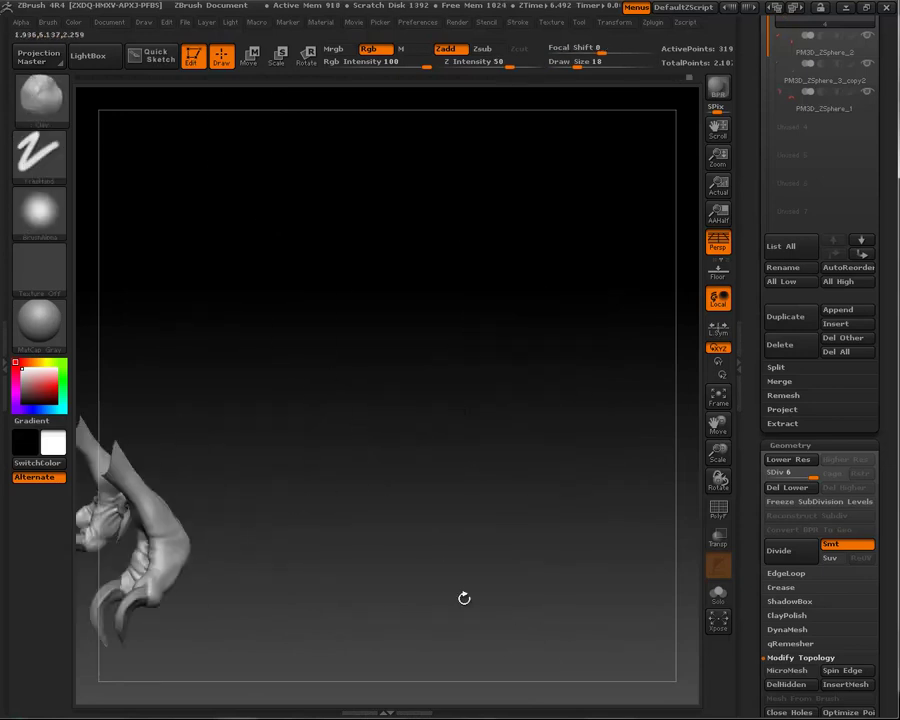
mouse_move(577, 663)
left_mouse_down("alt")
mouse_move(577, 560)
mouse_move(629, 570)
mouse_move(600, 428)
left_mouse_up("alt")
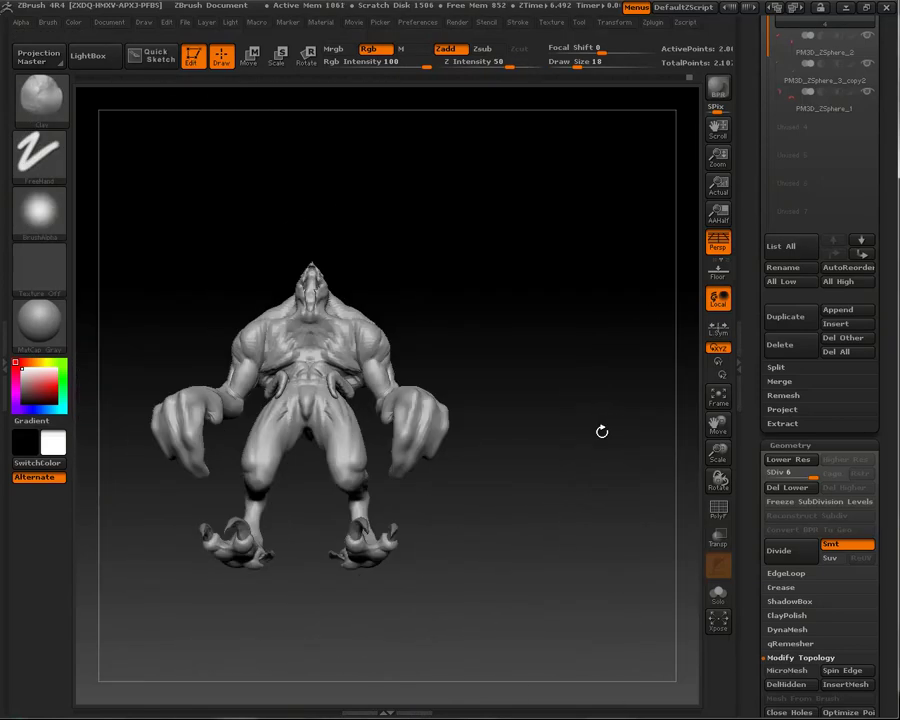
- Select the ZSphere_1 subtool and scale down the red ZSphere
left_click(752, 320)
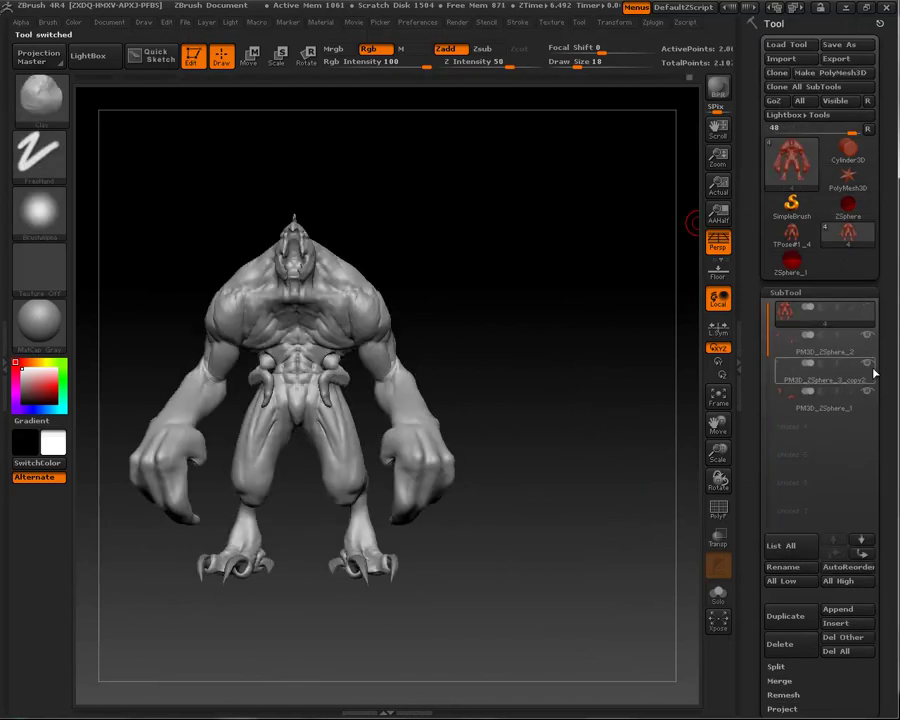
scroll(872, 400, "down", 2)
left_click(790, 326)
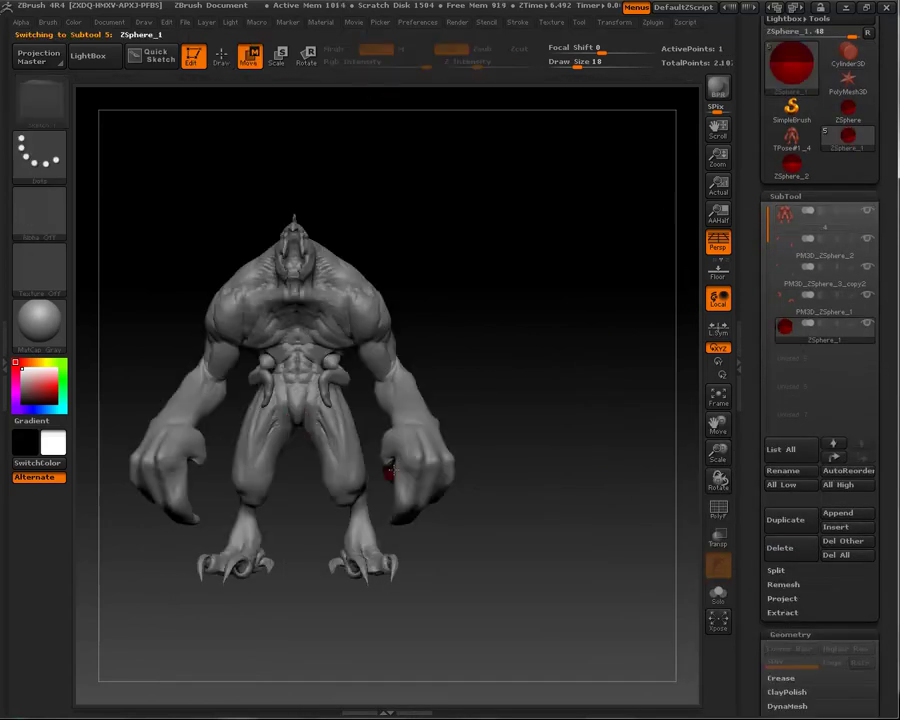
left_click_drag(390, 473, 411, 314)
key("e")
left_click_drag(274, 286, 292, 323)
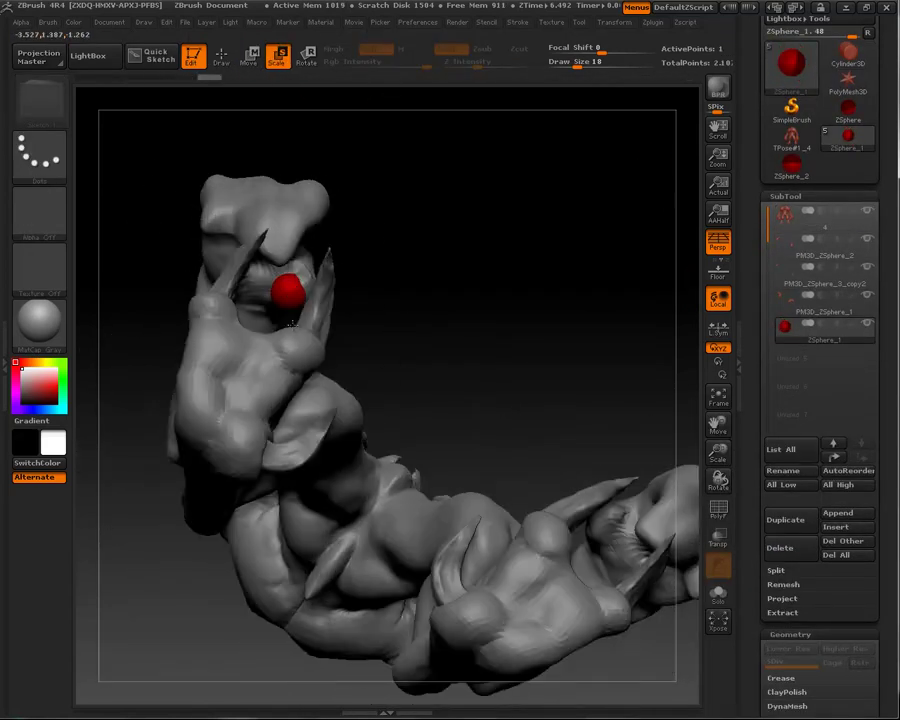
- Add a child ZSphere, append a test ZSphere, then delete the ZSphere_2 subtool
key("q")
mouse_move(436, 360)
left_mouse_down()
mouse_move(354, 276)
mouse_move(474, 388)
left_mouse_up()
key("w")
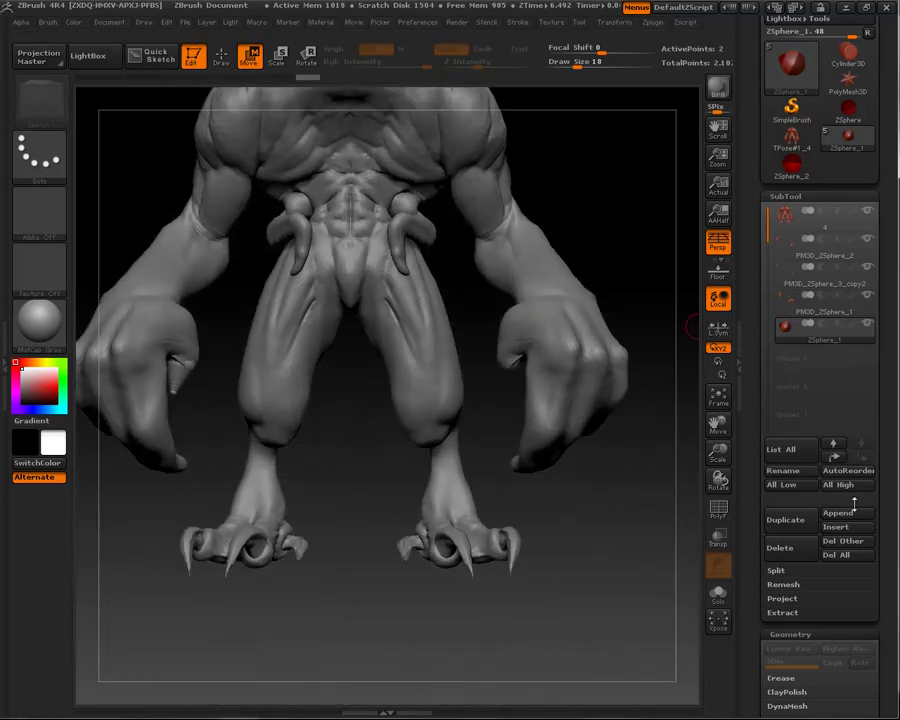
left_click(855, 512)
left_click(492, 428)
mouse_move(560, 330)
left_mouse_down()
mouse_move(646, 447)
mouse_move(629, 497)
left_mouse_up()
left_click(790, 548)
scroll(806, 538, "down", 2)
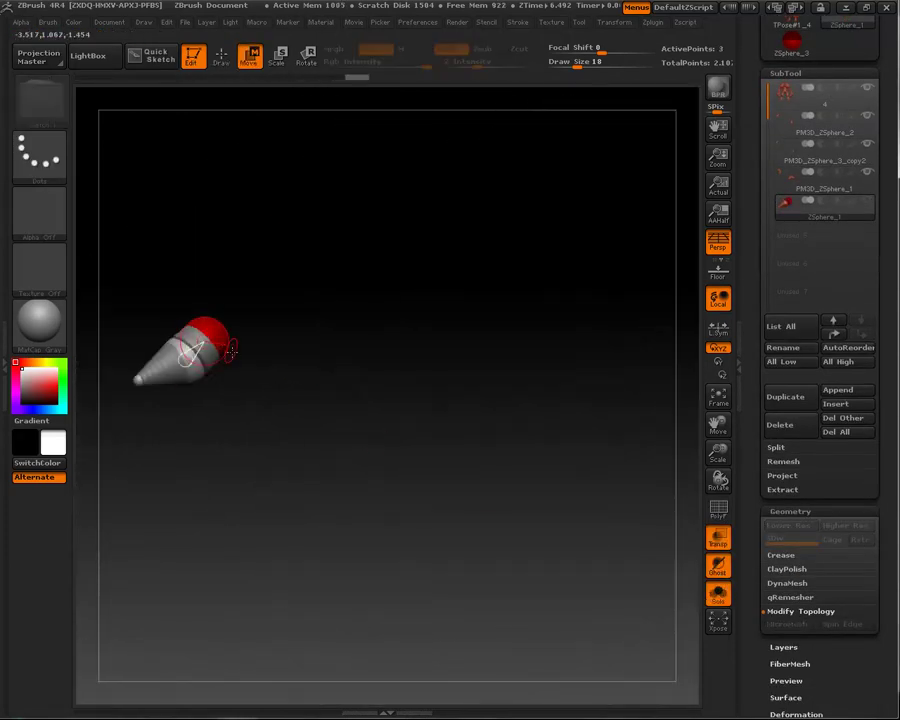
scroll(816, 372, "down", 5)
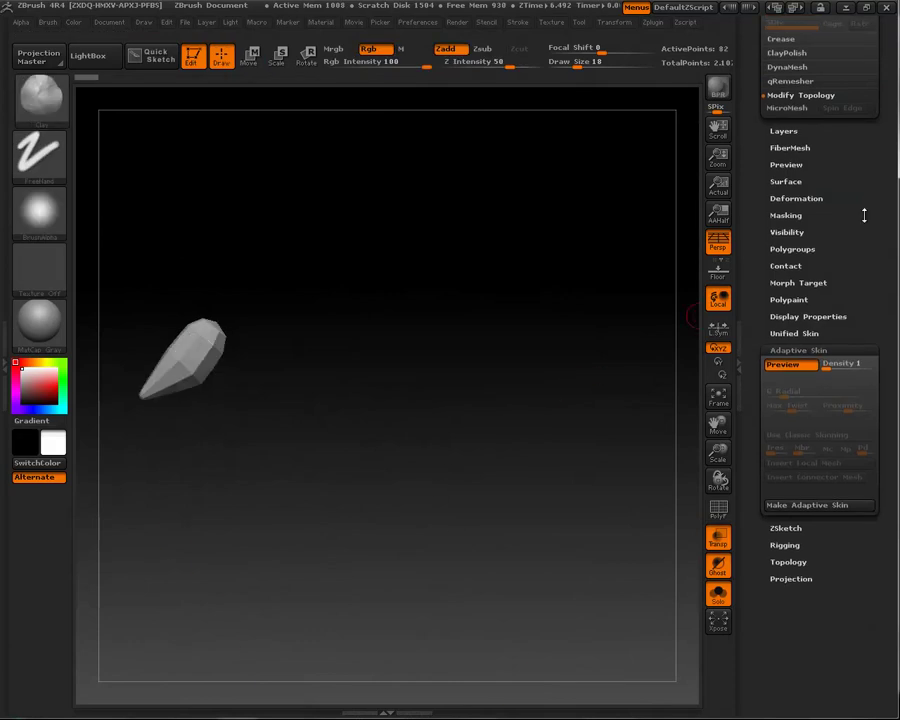
- Make an Adaptive Skin mesh from the ZSphere spike and bring it into view
left_click(718, 538)
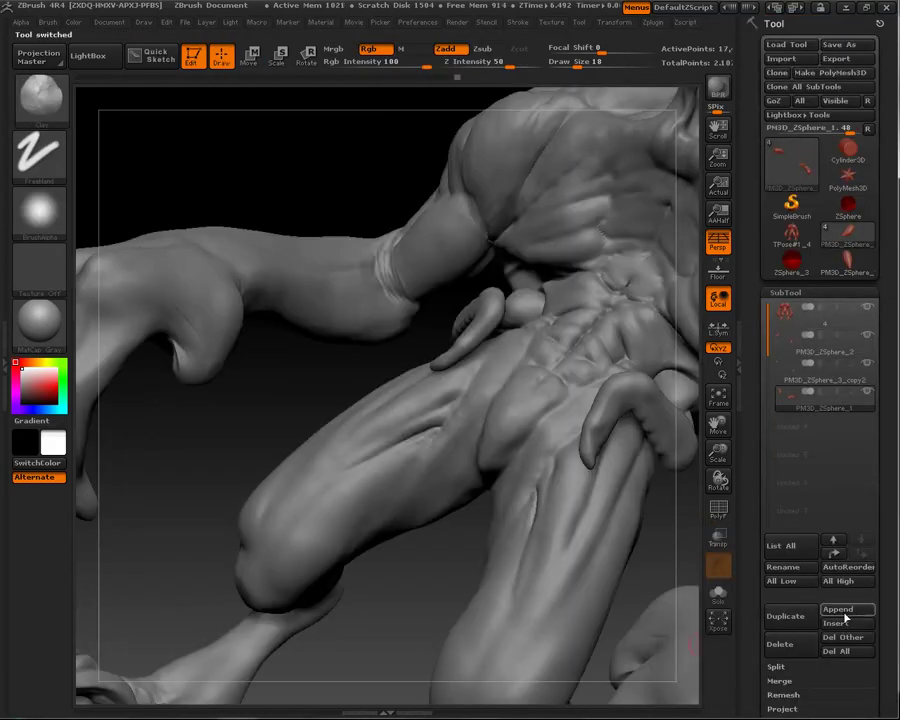
left_click_drag(581, 390, 600, 300)
scroll(816, 400, "down", 5)
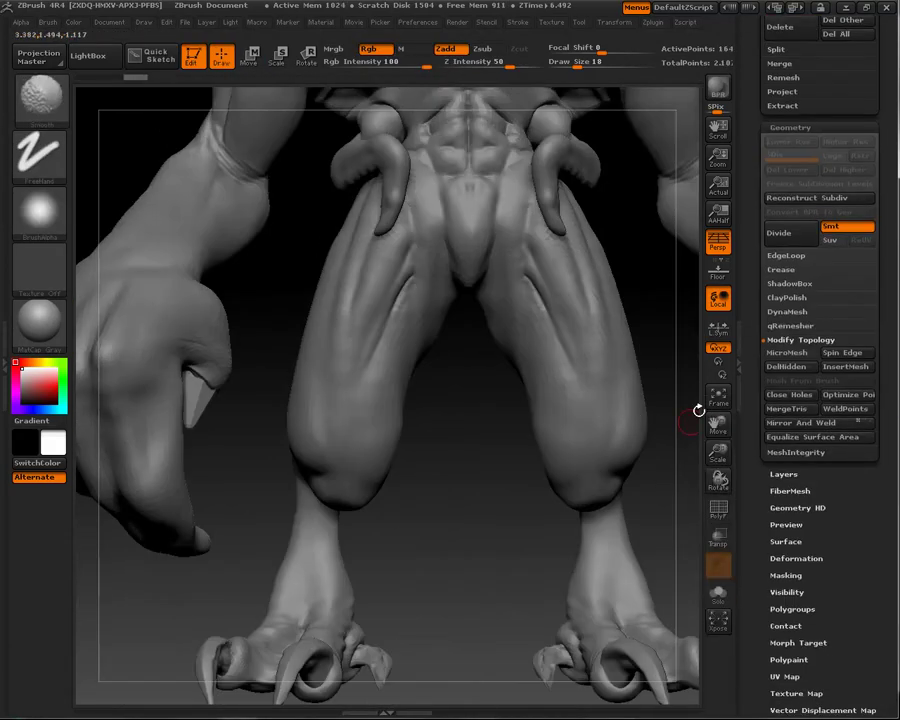
left_click_drag(632, 422, 594, 197)
scroll(862, 248, "down", 5)
left_click(796, 190)
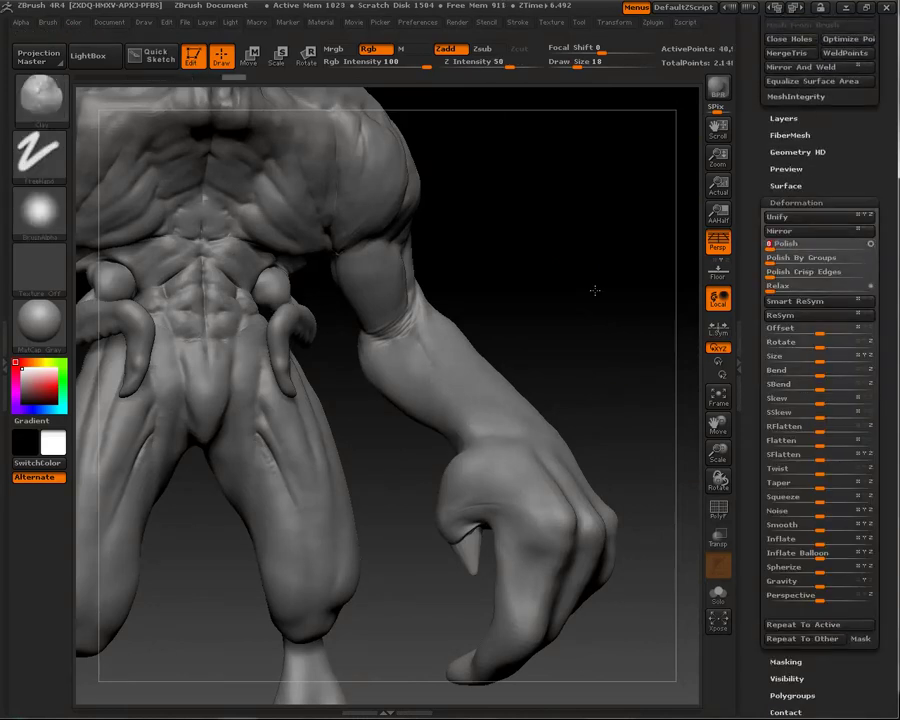
left_click_drag(683, 312, 589, 407)
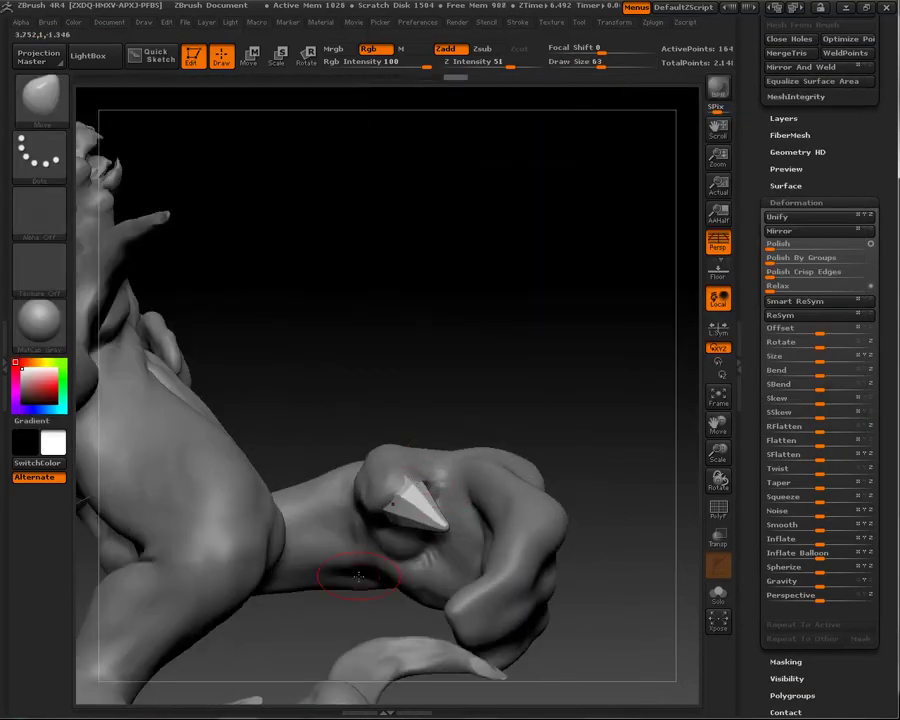
mouse_move(358, 577)
left_mouse_down()
mouse_move(390, 314)
mouse_move(603, 416)
mouse_move(639, 211)
mouse_move(423, 266)
left_mouse_up()
- Sculpt the spike with the Clay and Pinch brushes into a sharp pointed claw
key("b")
key("c")
key("l")
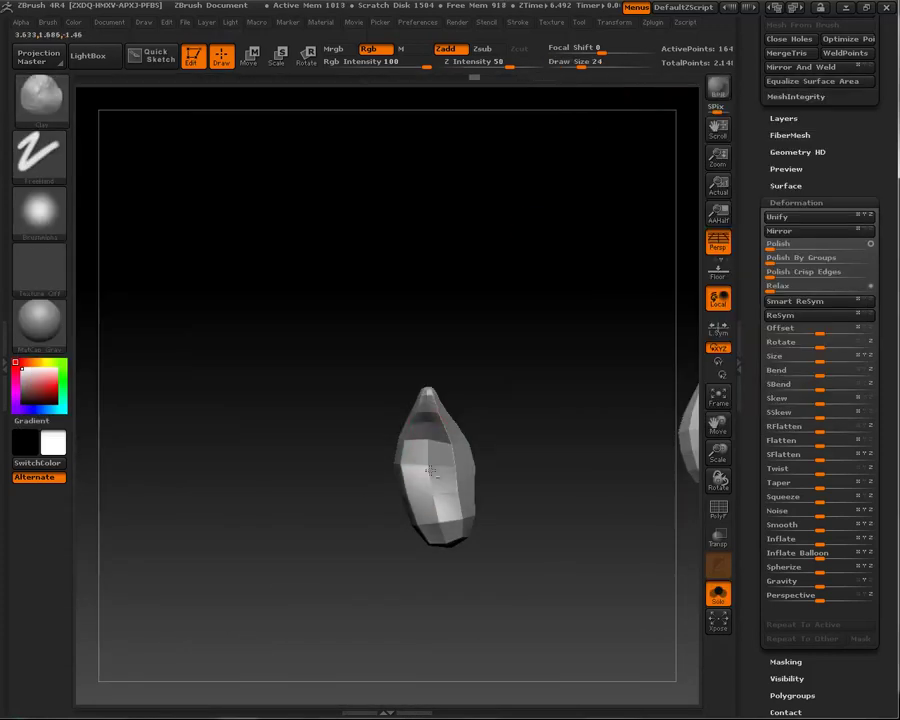
mouse_move(441, 431)
left_mouse_down()
mouse_move(517, 522)
mouse_move(390, 457)
left_mouse_up()
key("b")
key("p")
key("i")
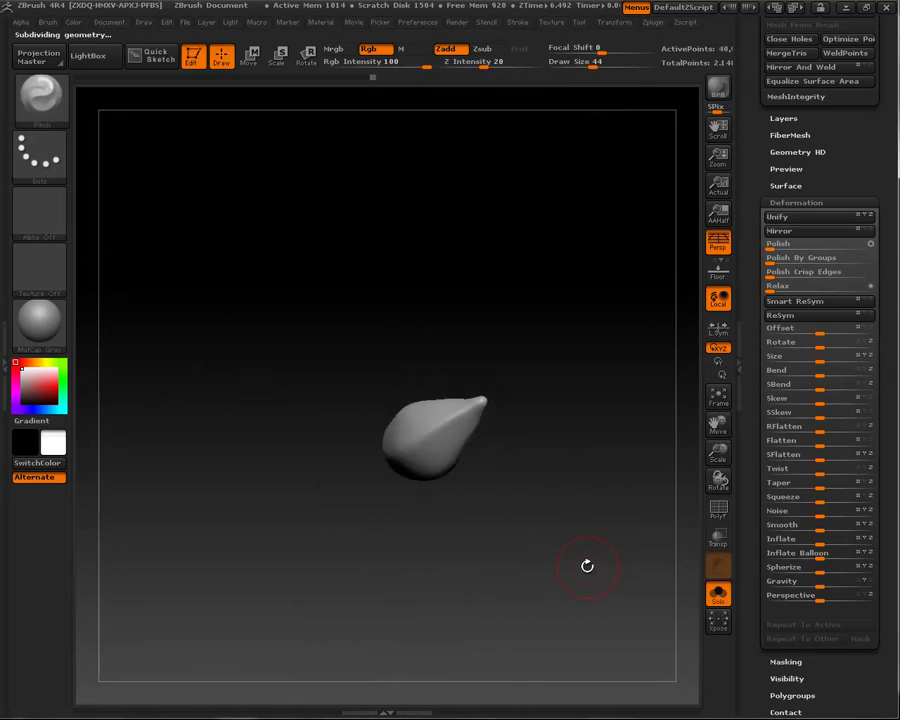
left_click_drag(516, 553, 650, 494)
- Turn off Solo to show the full sculpt and reselect the Clay brush on the hand
left_click(718, 593)
mouse_move(474, 494)
left_mouse_down()
mouse_move(583, 161)
mouse_move(520, 300)
left_mouse_up()
key("b")
key("c")
key("l")
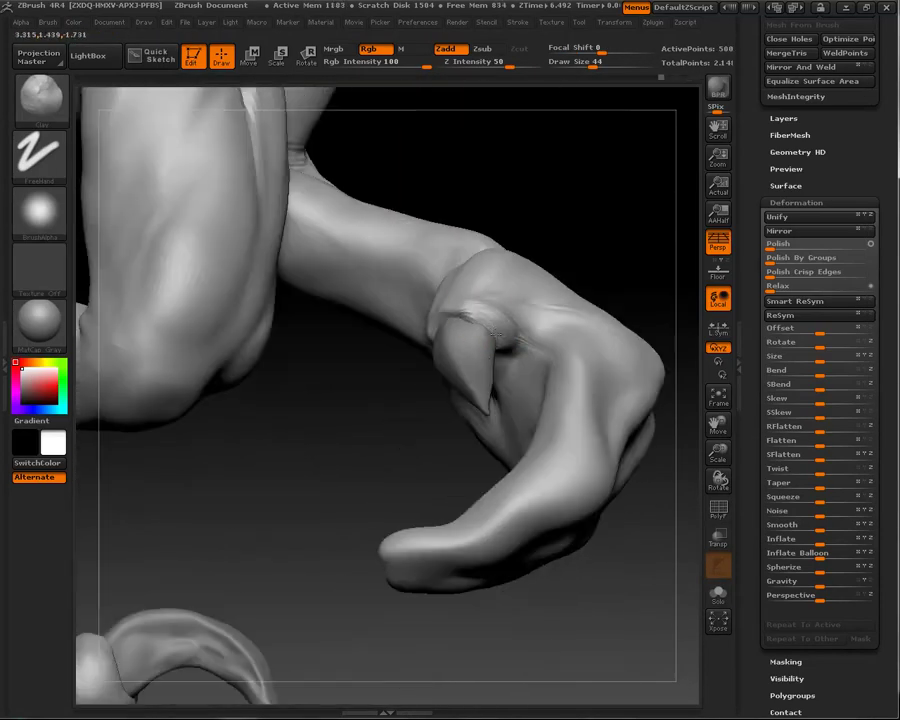
left_click_drag(560, 230, 470, 360)
left_click_drag(409, 357, 444, 410)
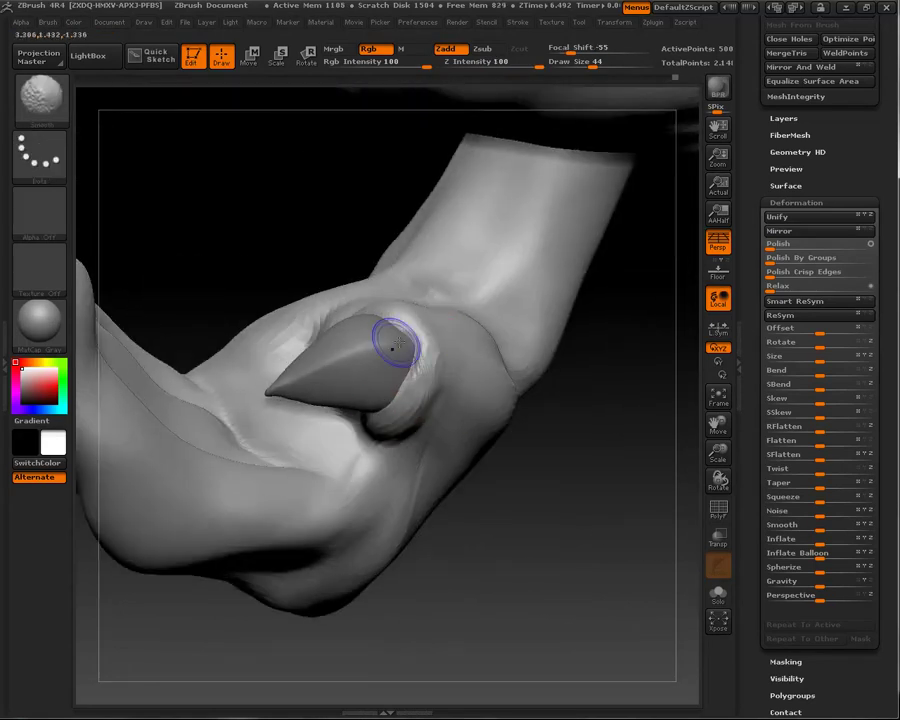
- Frame the creature and orbit to show the arm, fingertips and claws together
key("f")
mouse_move(472, 604)
left_mouse_down("shift")
mouse_move(547, 512)
mouse_move(620, 483)
mouse_move(397, 336)
left_mouse_up("shift")
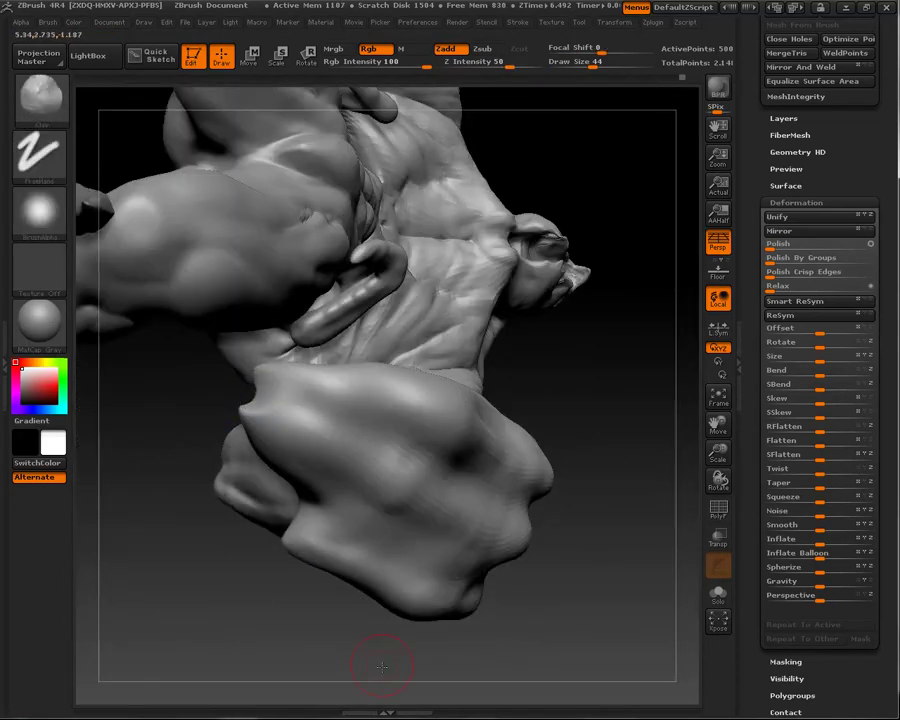
left_click_drag(335, 430, 357, 446)
mouse_move(245, 498)
left_mouse_down()
mouse_move(280, 567)
mouse_move(234, 576)
left_mouse_up()
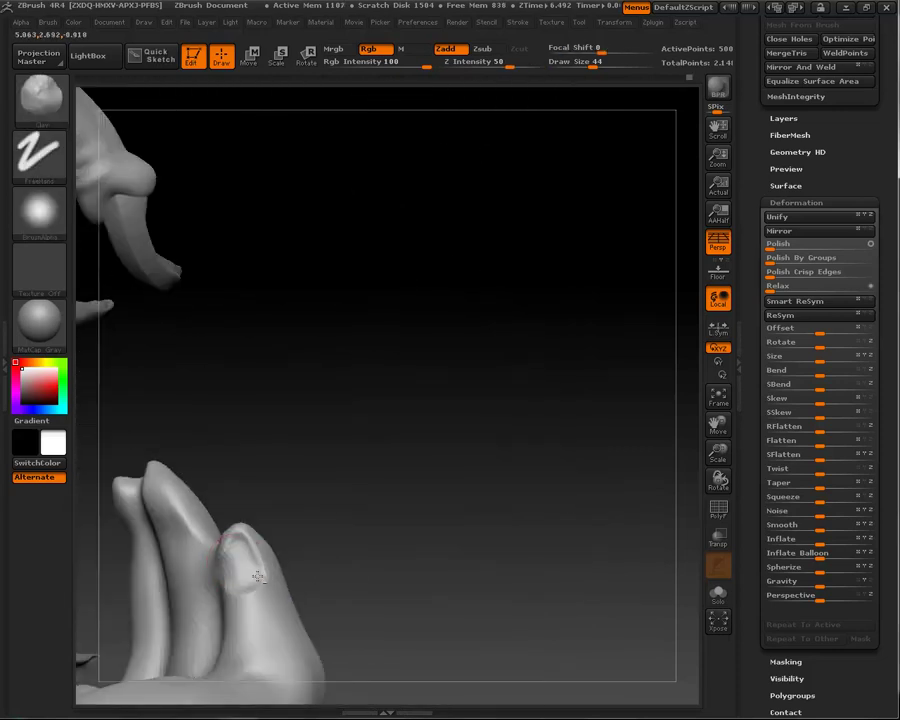
left_click_drag(400, 510, 160, 458)
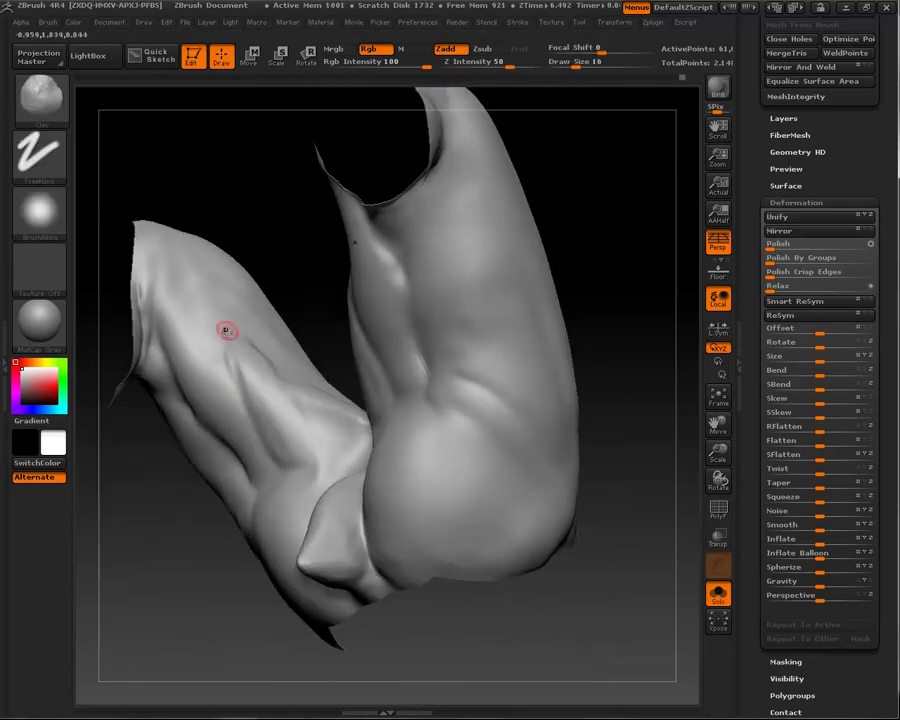
- Orbit in close on the arm and rotate it to inspect its muscle forms
mouse_move(227, 330)
left_mouse_down()
mouse_move(233, 366)
mouse_move(508, 191)
mouse_move(466, 187)
left_mouse_up()
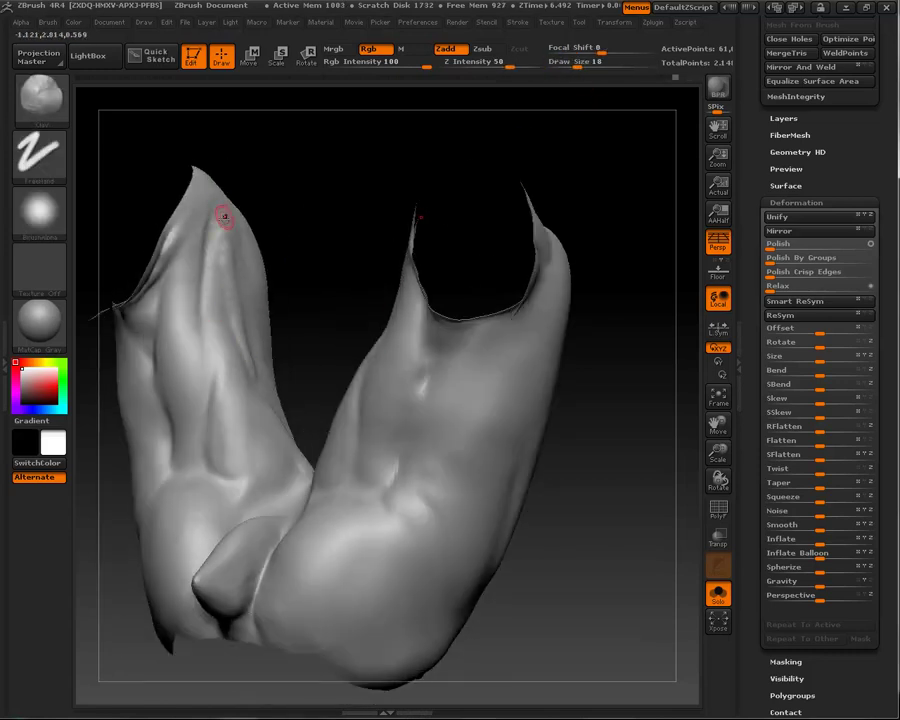
left_click_drag(235, 277, 256, 353)
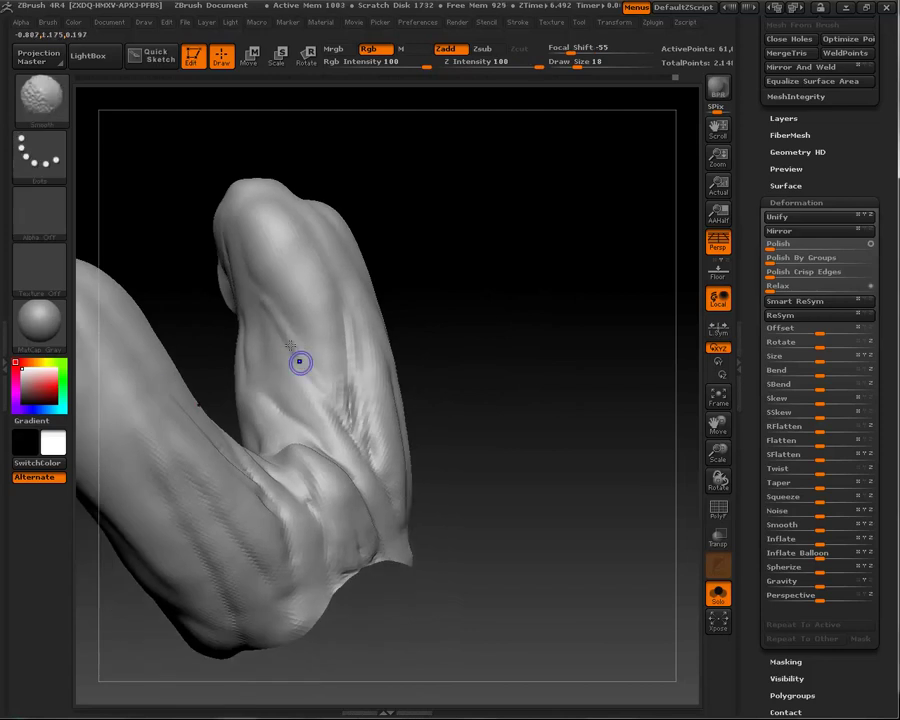
left_click_drag(544, 519, 576, 263)
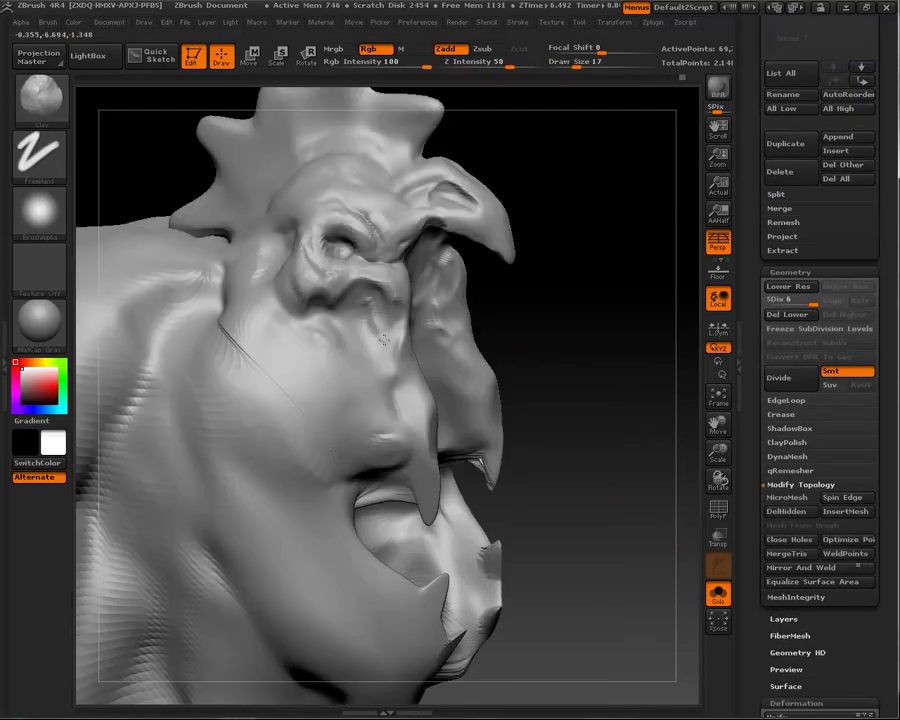
- Drop to a lower subdivision level and reshape the head and beak with the Move brush
mouse_move(383, 338)
left_mouse_down()
mouse_move(532, 494)
mouse_move(575, 500)
mouse_move(638, 412)
mouse_move(472, 456)
left_mouse_up()
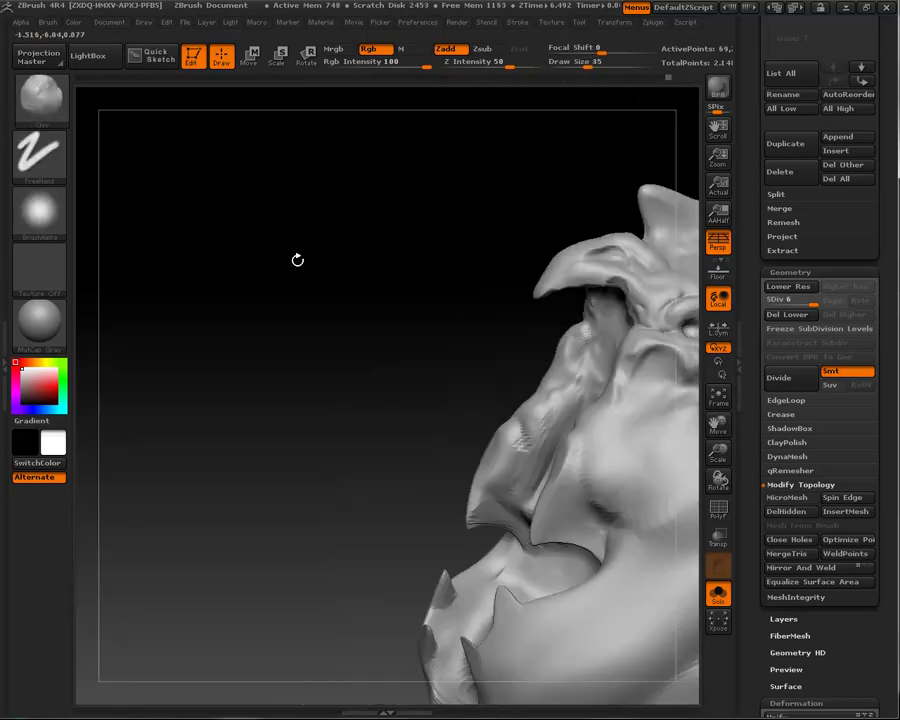
mouse_move(538, 452)
left_mouse_down()
mouse_move(472, 346)
mouse_move(508, 310)
mouse_move(496, 366)
mouse_move(636, 526)
mouse_move(418, 415)
mouse_move(602, 187)
mouse_move(400, 416)
mouse_move(450, 480)
mouse_move(405, 512)
mouse_move(309, 237)
mouse_move(376, 326)
left_mouse_up()
key("shift+d")
key("b")
key("m")
key("v")
mouse_move(428, 171)
left_mouse_down()
mouse_move(430, 472)
mouse_move(482, 420)
mouse_move(576, 397)
mouse_move(558, 162)
mouse_move(612, 226)
mouse_move(280, 132)
mouse_move(618, 376)
mouse_move(422, 382)
mouse_move(235, 197)
mouse_move(659, 267)
mouse_move(400, 265)
left_mouse_up()
- Switch back to Clay Buildup at SDiv 6 and work around the horned jaw
key("b")
key("c")
key("l")
key("d")
mouse_move(446, 300)
left_mouse_down()
mouse_move(550, 366)
mouse_move(480, 420)
mouse_move(458, 456)
left_mouse_up()
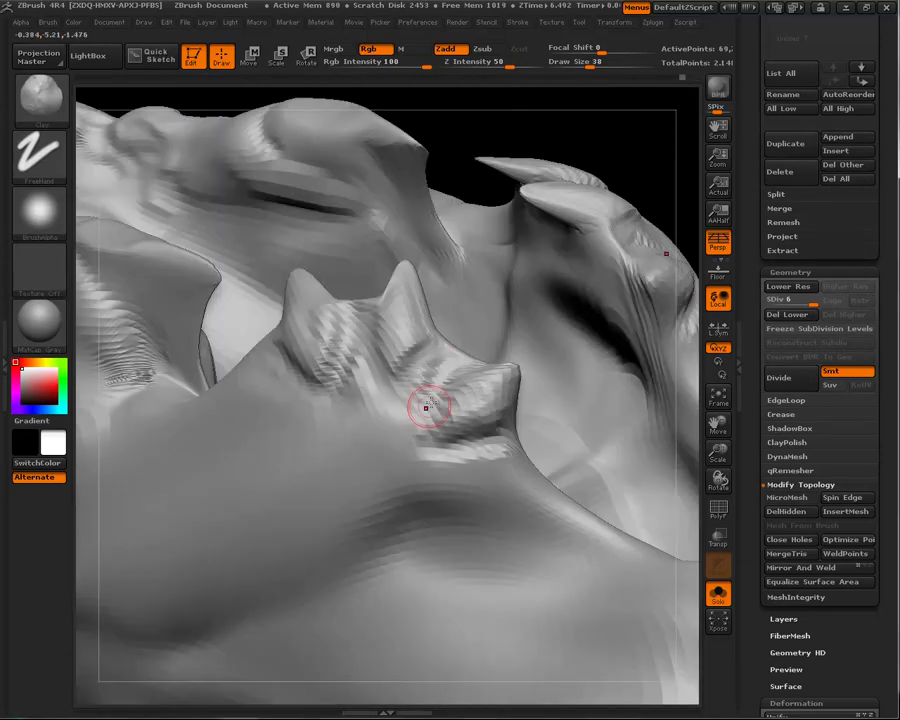
mouse_move(590, 130)
left_mouse_down()
mouse_move(625, 137)
mouse_move(298, 383)
left_mouse_up()
mouse_move(327, 446)
left_mouse_down()
mouse_move(352, 230)
mouse_move(585, 93)
left_mouse_up()
mouse_move(493, 481)
left_mouse_down()
mouse_move(426, 456)
mouse_move(684, 208)
mouse_move(350, 533)
mouse_move(583, 342)
mouse_move(450, 522)
left_mouse_up()
mouse_move(319, 258)
left_mouse_down()
mouse_move(580, 342)
mouse_move(449, 412)
mouse_move(480, 528)
mouse_move(426, 391)
mouse_move(281, 150)
mouse_move(595, 434)
mouse_move(587, 322)
mouse_move(546, 346)
mouse_move(354, 514)
mouse_move(567, 368)
mouse_move(647, 342)
mouse_move(411, 422)
left_mouse_up()
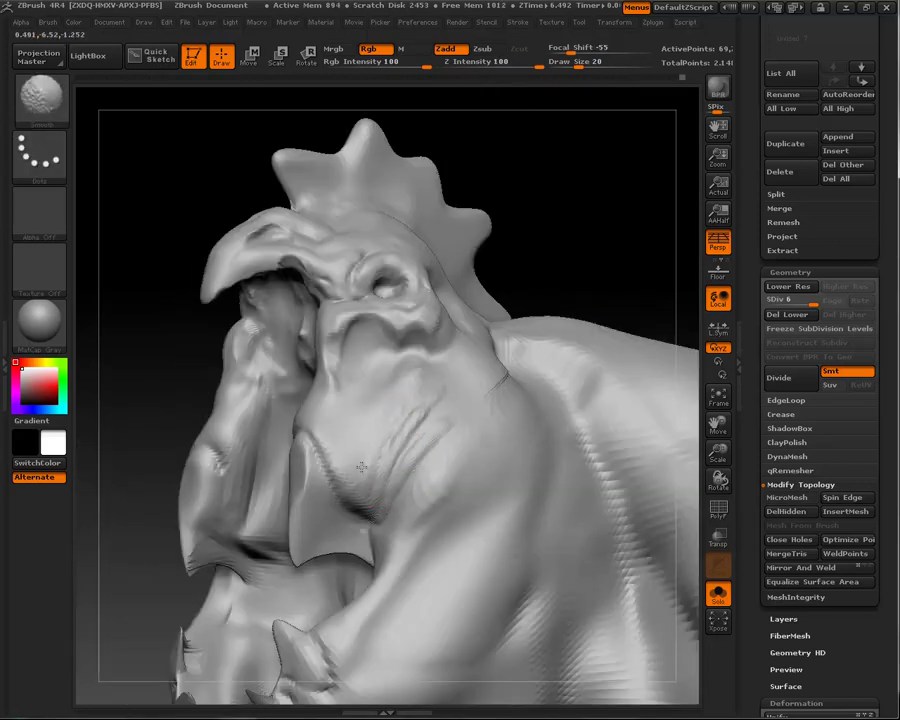
mouse_move(425, 493)
left_mouse_down()
mouse_move(395, 514)
mouse_move(657, 327)
mouse_move(279, 454)
mouse_move(295, 390)
left_mouse_up()
mouse_move(349, 450)
left_mouse_down()
mouse_move(350, 137)
mouse_move(470, 338)
mouse_move(578, 118)
mouse_move(332, 470)
mouse_move(617, 104)
left_mouse_up()
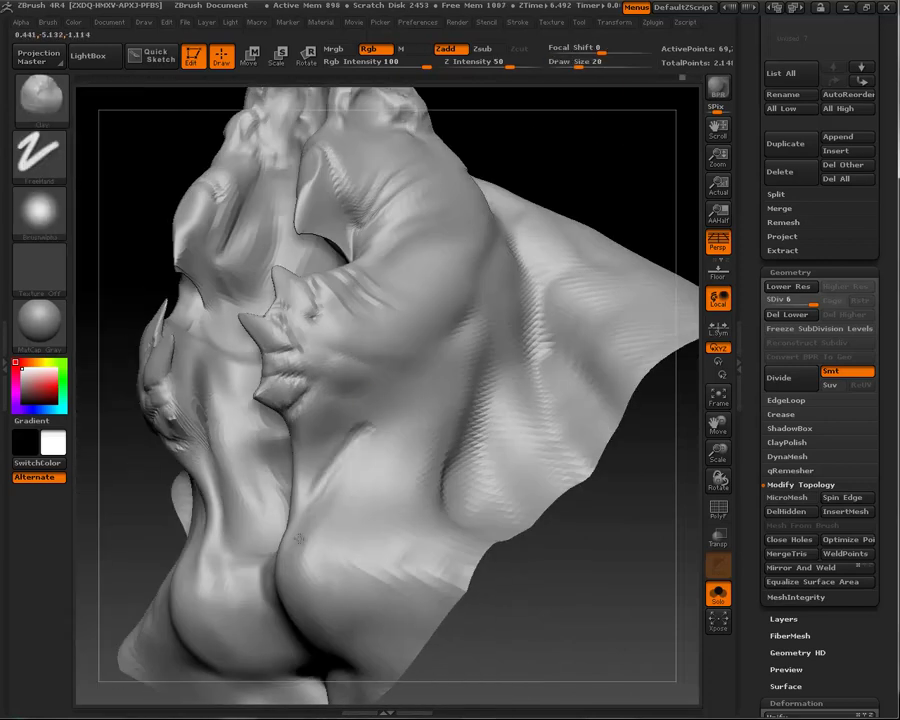
left_click_drag(442, 128, 277, 492)
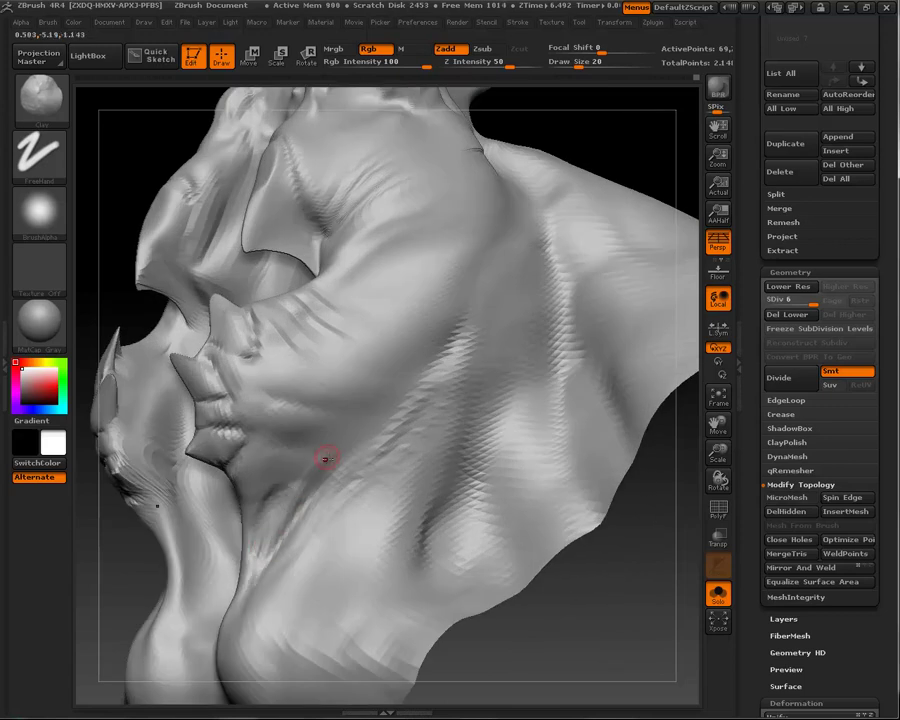
mouse_move(326, 458)
left_mouse_down()
mouse_move(581, 517)
mouse_move(533, 589)
mouse_move(270, 374)
mouse_move(412, 583)
mouse_move(255, 405)
left_mouse_up()
mouse_move(195, 310)
left_mouse_down()
mouse_move(440, 626)
mouse_move(566, 530)
mouse_move(404, 298)
mouse_move(488, 489)
mouse_move(334, 346)
left_mouse_up()
mouse_move(340, 266)
left_mouse_down()
mouse_move(498, 530)
mouse_move(293, 352)
mouse_move(240, 405)
mouse_move(341, 492)
mouse_move(400, 420)
mouse_move(551, 453)
mouse_move(607, 424)
mouse_move(352, 298)
left_mouse_up()
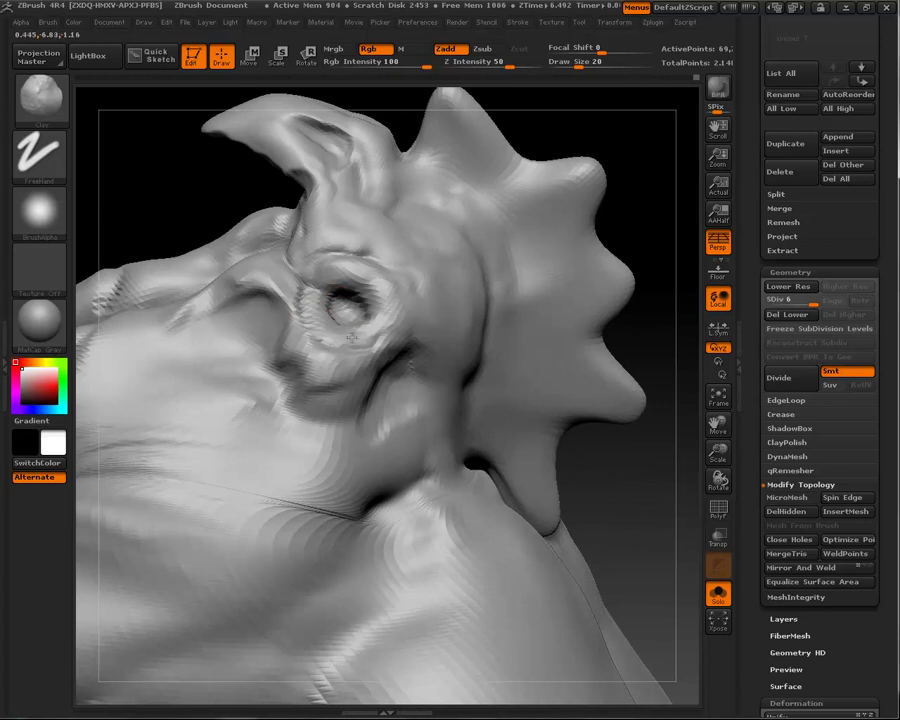
left_click_drag(386, 337, 424, 316)
left_click_drag(422, 368, 438, 166)
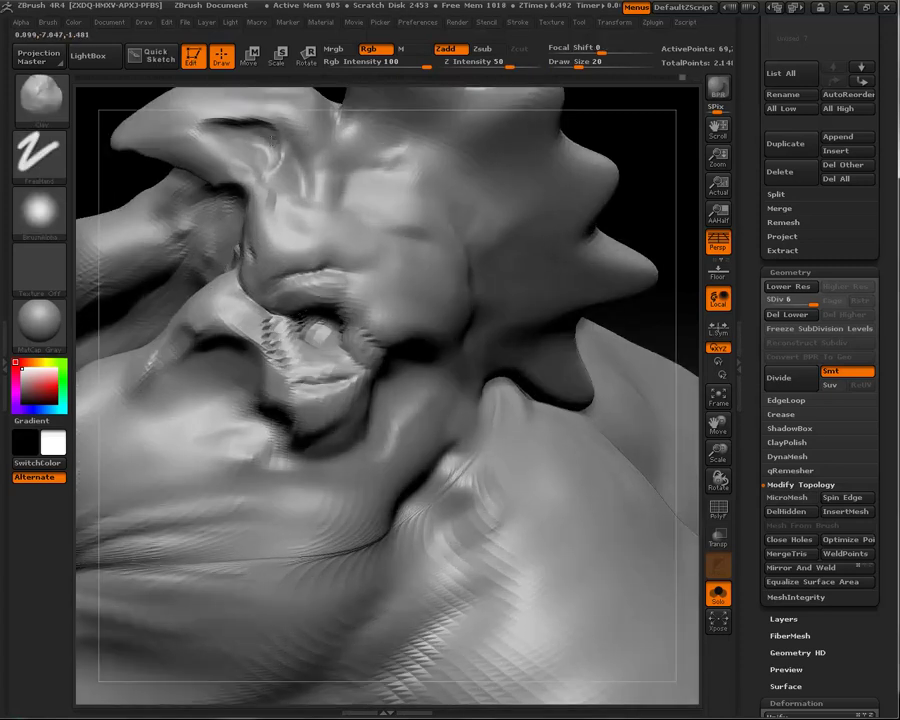
left_click_drag(668, 271, 360, 452)
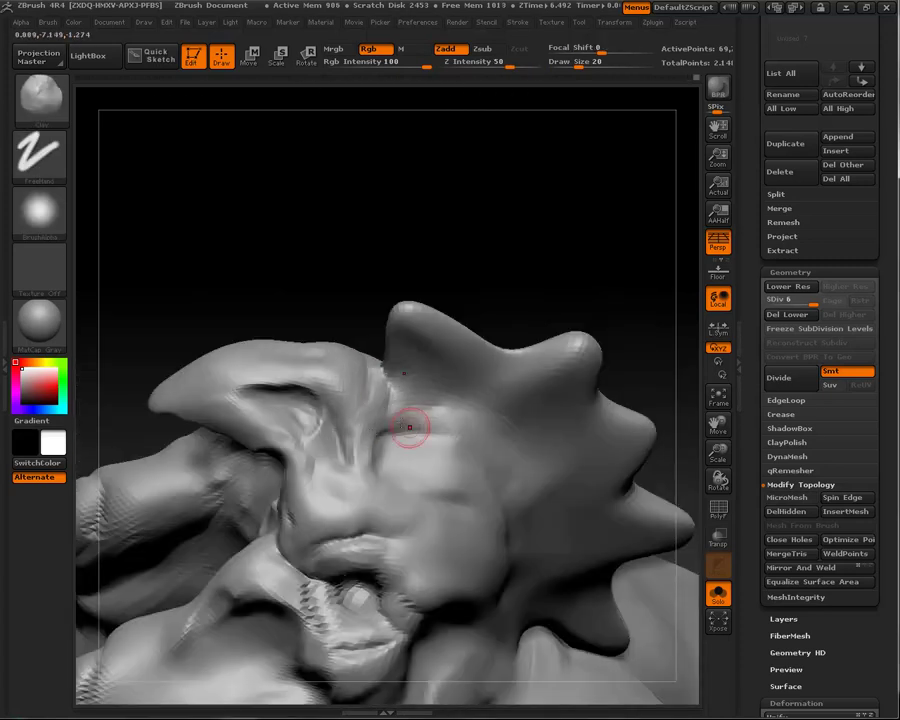
left_click_drag(300, 200, 338, 169)
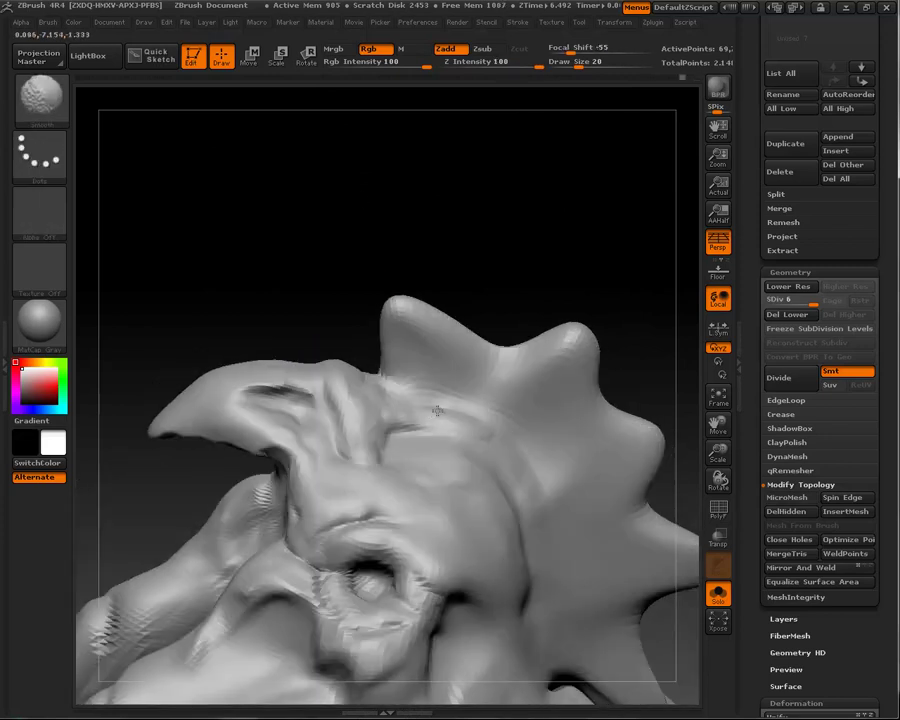
left_click_drag(295, 292, 325, 411)
left_click_drag(315, 511, 308, 336)
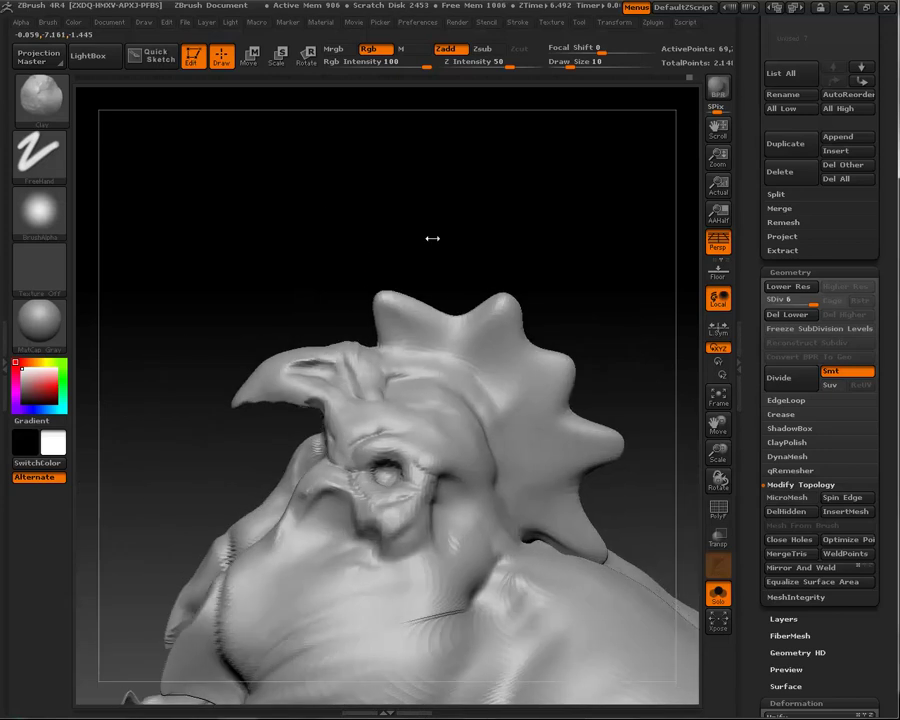
mouse_move(432, 237)
left_mouse_down()
mouse_move(494, 177)
mouse_move(400, 285)
left_mouse_up()
mouse_move(457, 315)
left_mouse_down()
mouse_move(559, 335)
mouse_move(489, 365)
left_mouse_up()
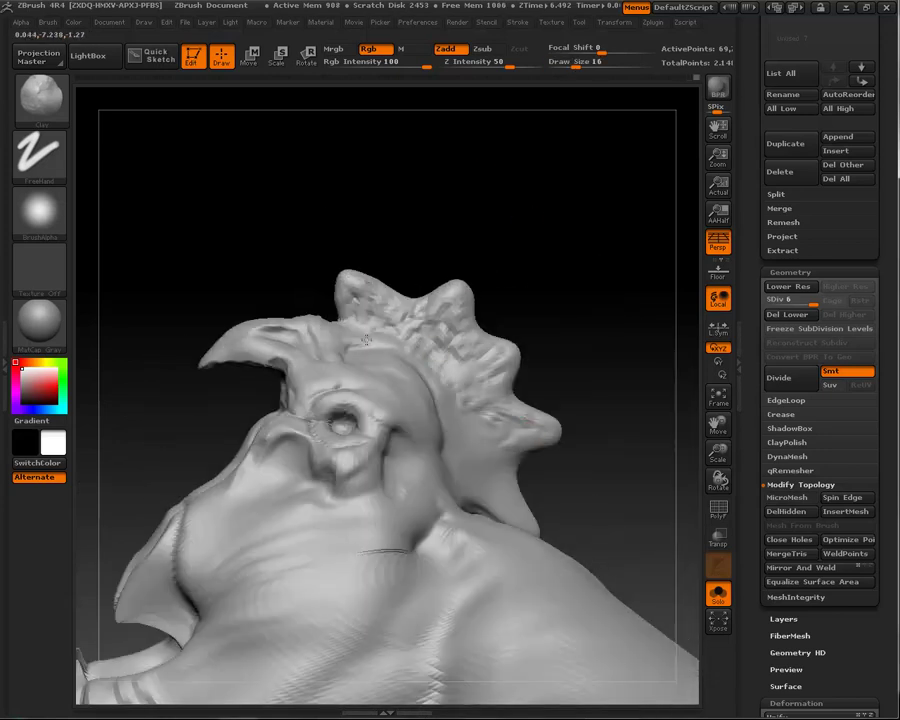
left_click_drag(379, 340, 435, 408)
left_click_drag(490, 512, 429, 418)
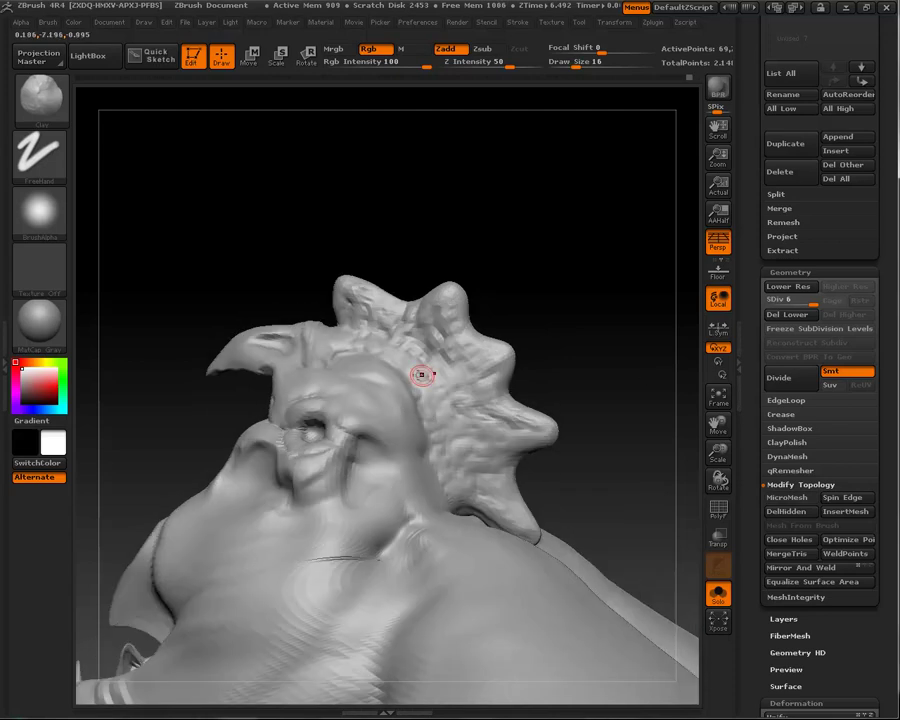
mouse_move(560, 330)
left_mouse_down()
mouse_move(623, 295)
mouse_move(460, 364)
mouse_move(517, 356)
mouse_move(581, 376)
mouse_move(382, 600)
left_mouse_up()
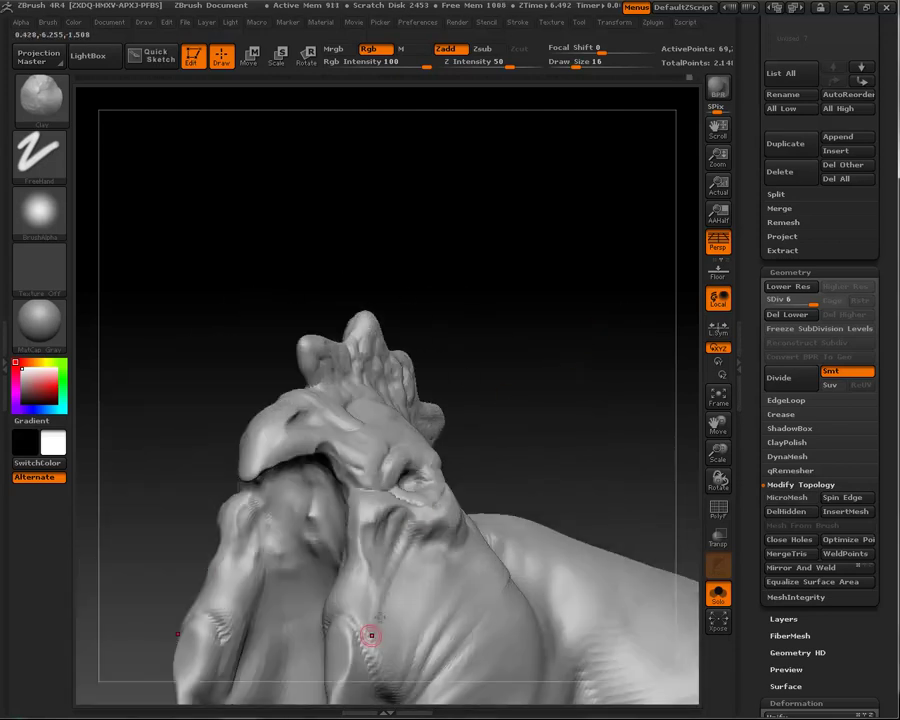
mouse_move(423, 564)
left_mouse_down()
mouse_move(442, 511)
mouse_move(492, 551)
mouse_move(637, 496)
mouse_move(468, 436)
mouse_move(613, 251)
mouse_move(508, 498)
mouse_move(566, 285)
mouse_move(490, 550)
left_mouse_up()
- Drop a subdivision level, turn the creature side-on and zoom into the open mouth
key("shift+d")
key("shift+d")
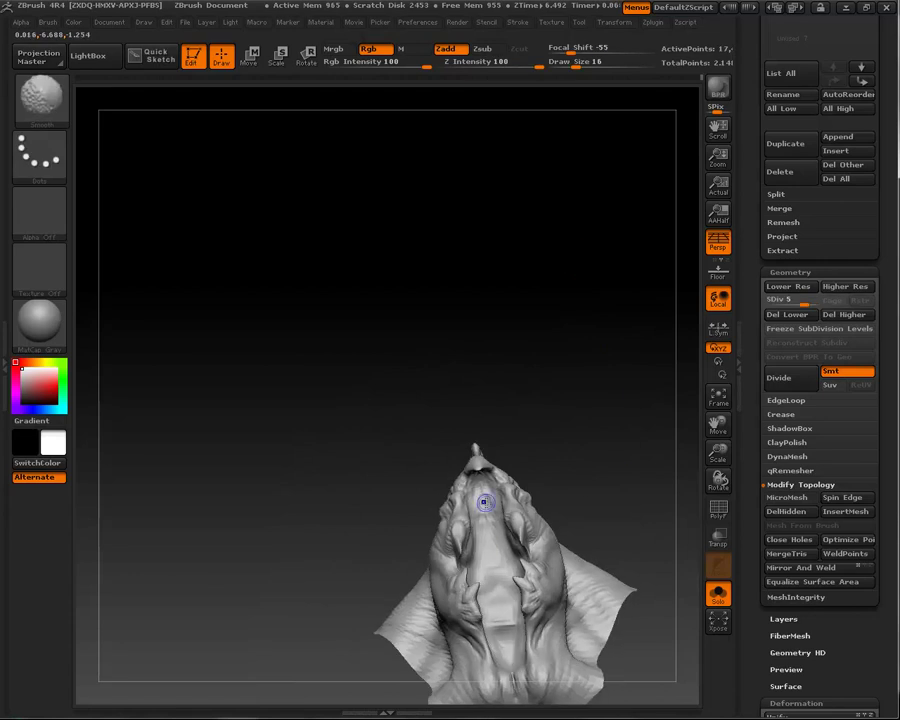
left_click_drag(639, 418, 428, 472)
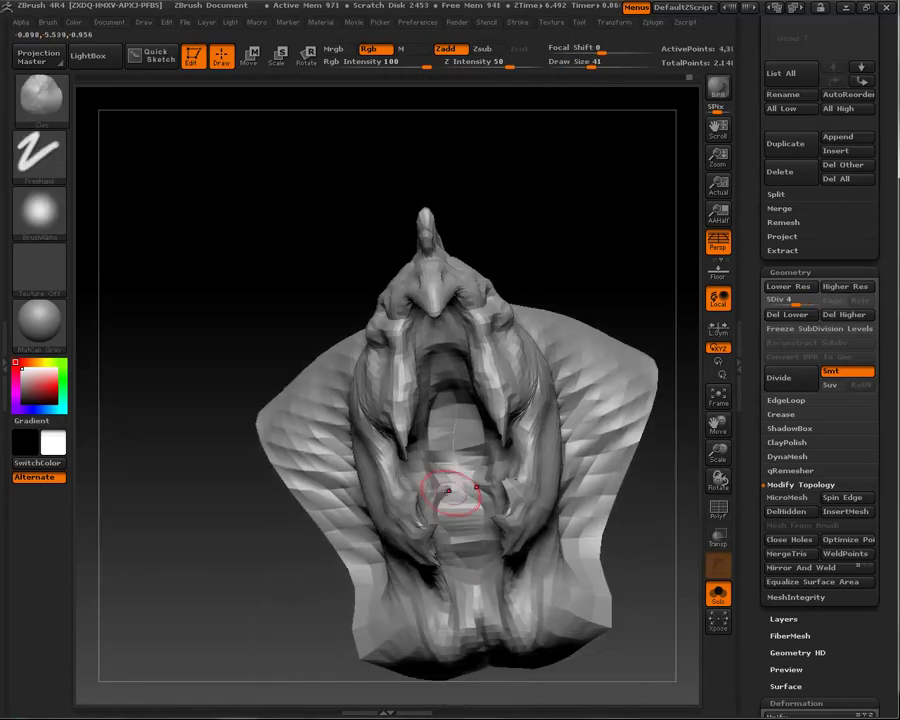
mouse_move(405, 400)
left_mouse_down()
mouse_move(362, 357)
mouse_move(610, 267)
mouse_move(675, 309)
mouse_move(508, 412)
mouse_move(403, 350)
left_mouse_up()
key("d")
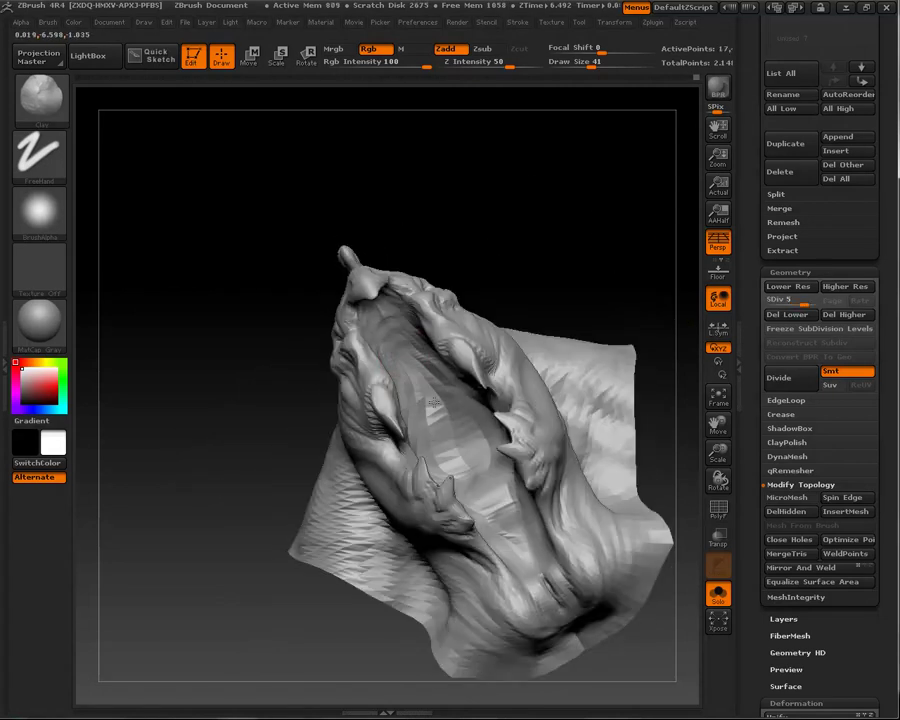
mouse_move(478, 478)
left_mouse_down()
mouse_move(554, 92)
mouse_move(596, 241)
mouse_move(472, 472)
left_mouse_up()
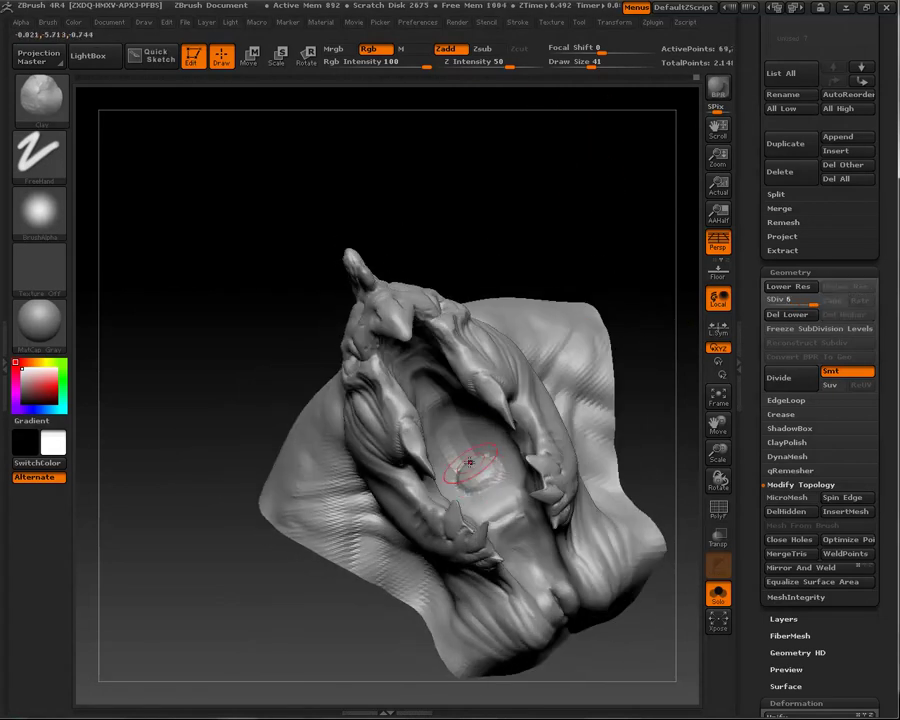
- Step up to SDiv 6 and rework the mouth interior from front, upward-side and full-head views
key("d")
scroll(485, 472, "up", 5)
scroll(493, 476, "down", 5)
left_click_drag(592, 64, 582, 64)
scroll(350, 208, "up", 5)
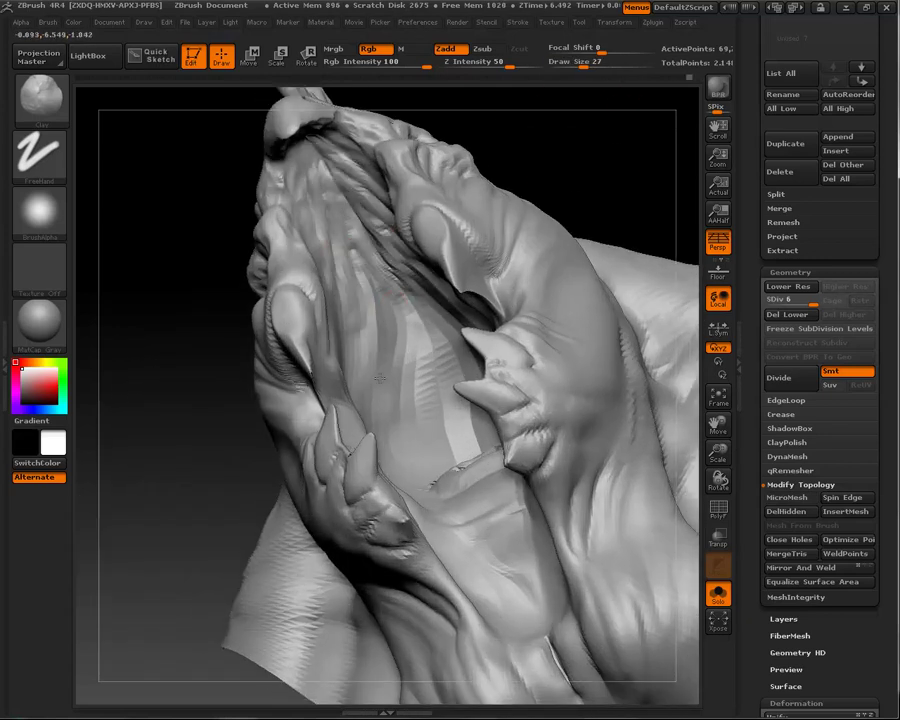
scroll(241, 412, "down", 5)
left_click_drag(241, 412, 490, 457)
scroll(490, 457, "up", 5)
left_click_drag(646, 252, 493, 265)
left_click_drag(581, 530, 532, 482)
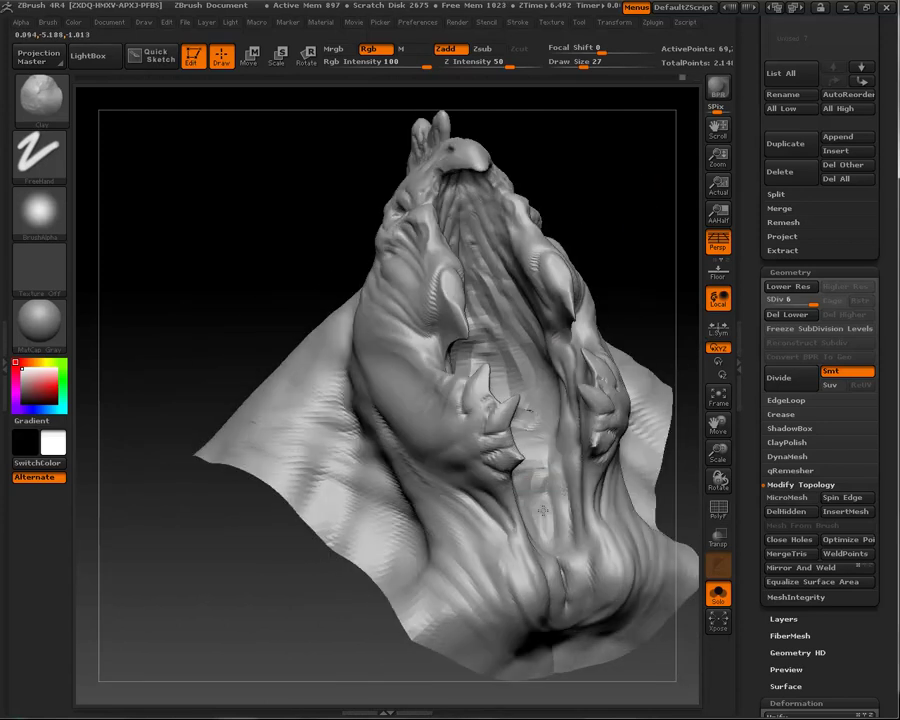
scroll(532, 482, "down", 5)
mouse_move(573, 267)
left_mouse_down()
mouse_move(649, 384)
mouse_move(647, 425)
mouse_move(599, 281)
mouse_move(637, 442)
mouse_move(651, 372)
mouse_move(639, 398)
left_mouse_up()
scroll(633, 398, "up", 5)
- Append a Sphere3D from the Tool palette as a new SubTool of the creature
left_click(578, 22)
left_click(791, 264)
left_click(797, 276)
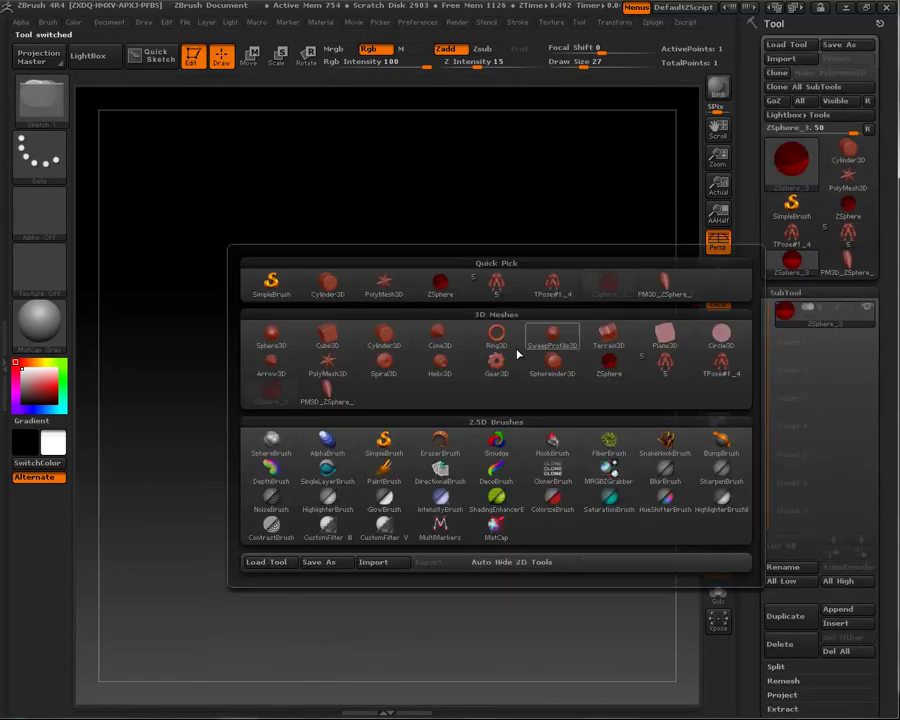
left_click(576, 365)
- Shrink the sphere with Transpose Scale, frame the creature, and switch to Move for the head
key("e")
left_click_drag(380, 440, 308, 451)
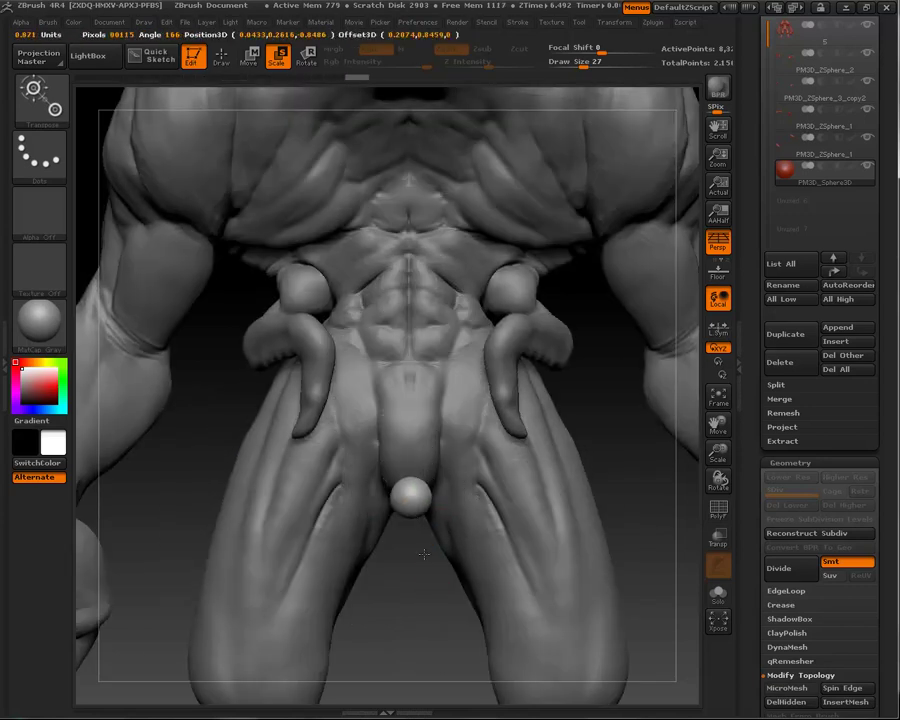
key("f")
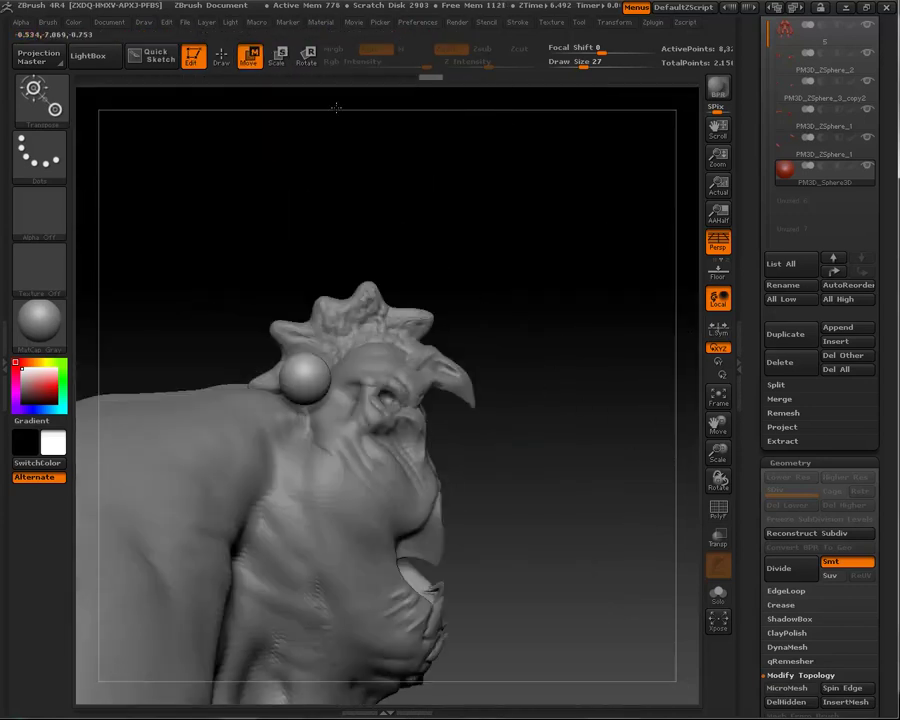
key("w")
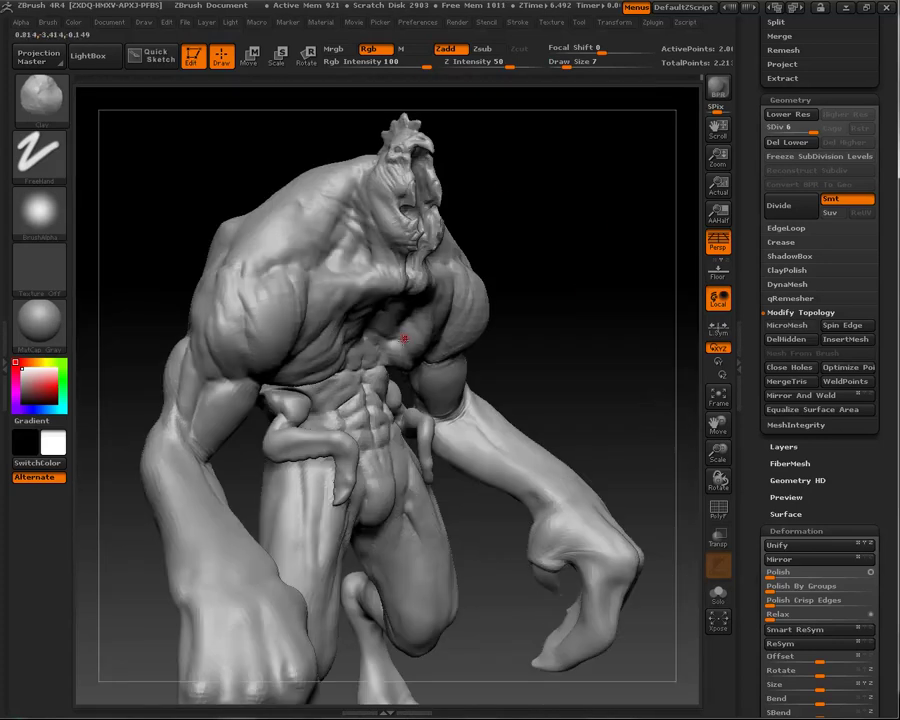
- Hide the small hip arms and smooth the creases at the elbow bend
left_click(412, 415, "ctrl+shift")
left_click_drag(596, 368, 640, 426, "ctrl+shift")
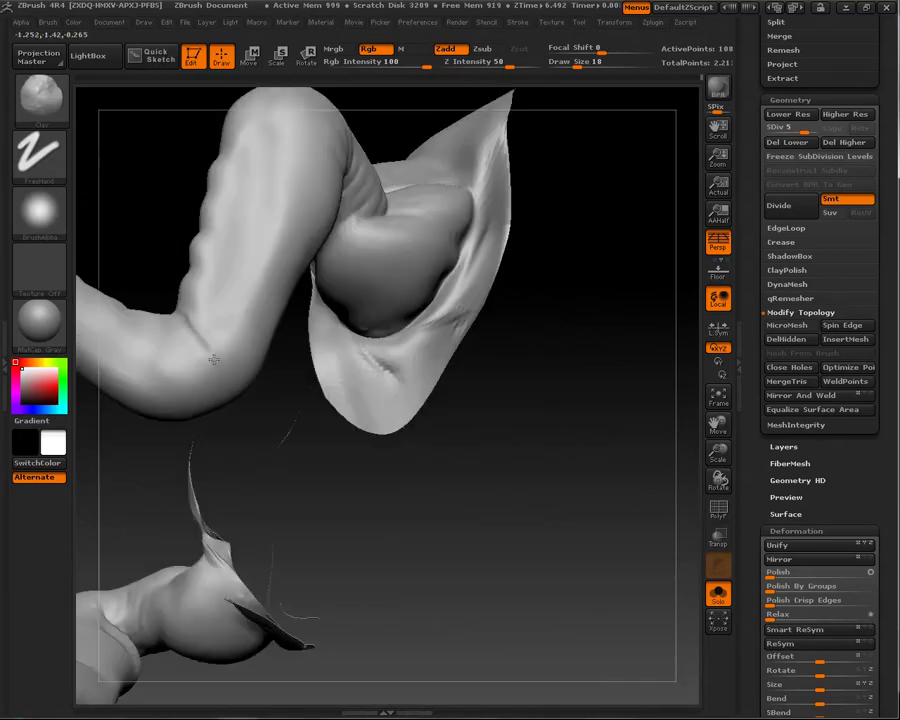
left_click_drag(176, 299, 299, 413)
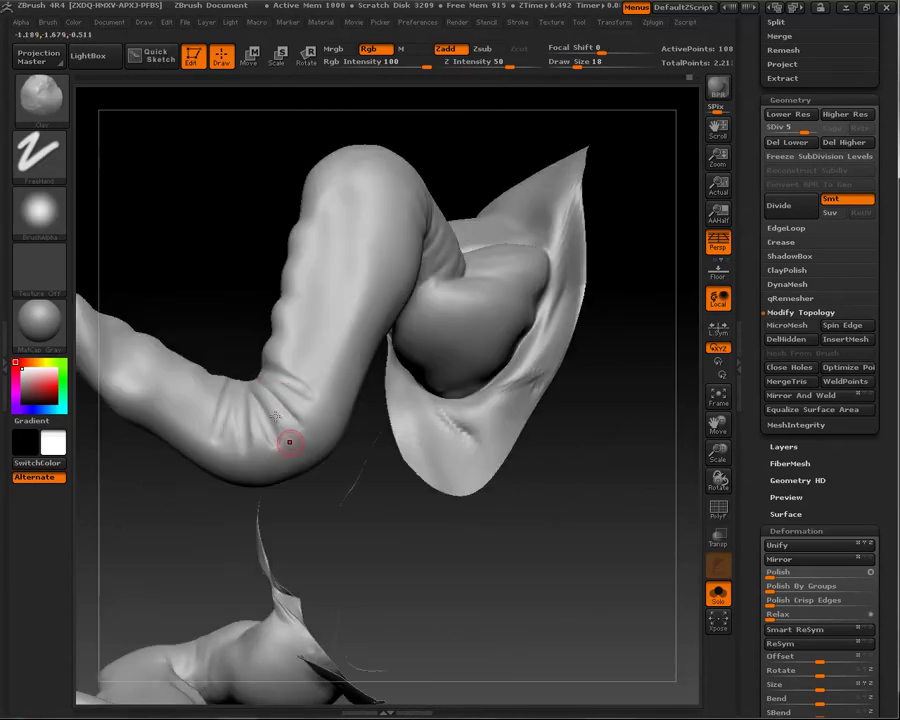
key("shift")
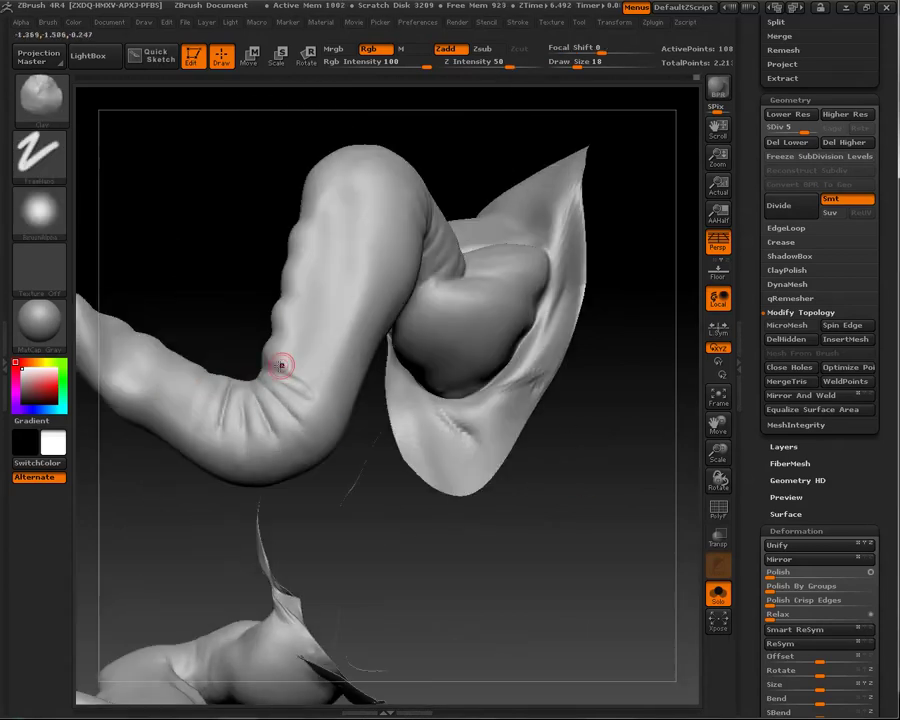
mouse_move(437, 545)
left_mouse_down()
mouse_move(300, 416)
mouse_move(241, 553)
mouse_move(343, 501)
mouse_move(635, 516)
mouse_move(644, 580)
mouse_move(597, 613)
mouse_move(645, 631)
mouse_move(641, 646)
mouse_move(542, 281)
mouse_move(488, 395)
left_mouse_up()
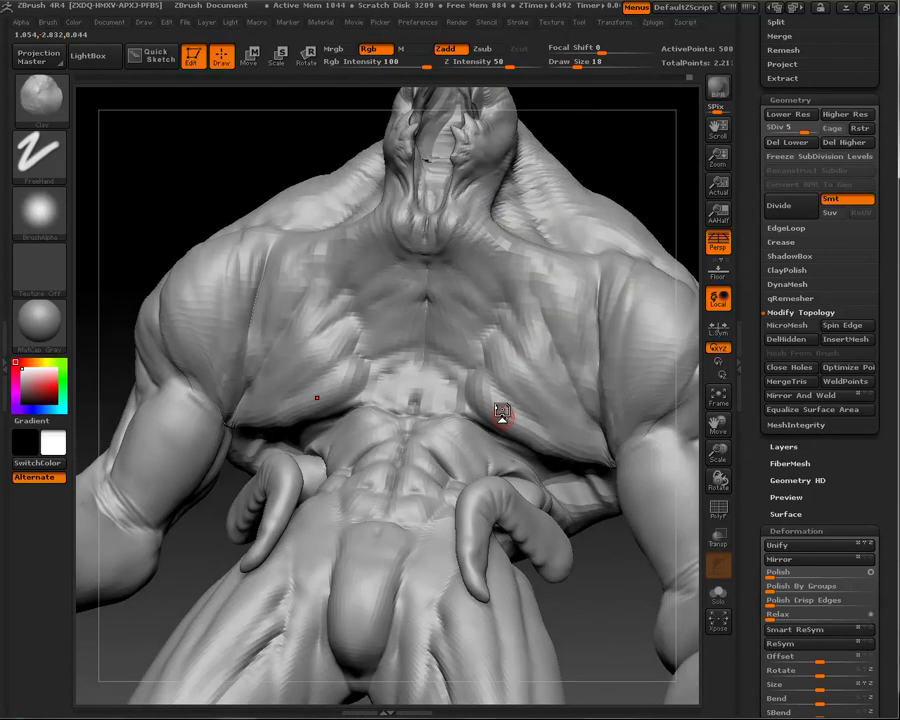
- Return to SDiv 6, frame a three-quarter chest view, and add a new sculpt layer
key("d")
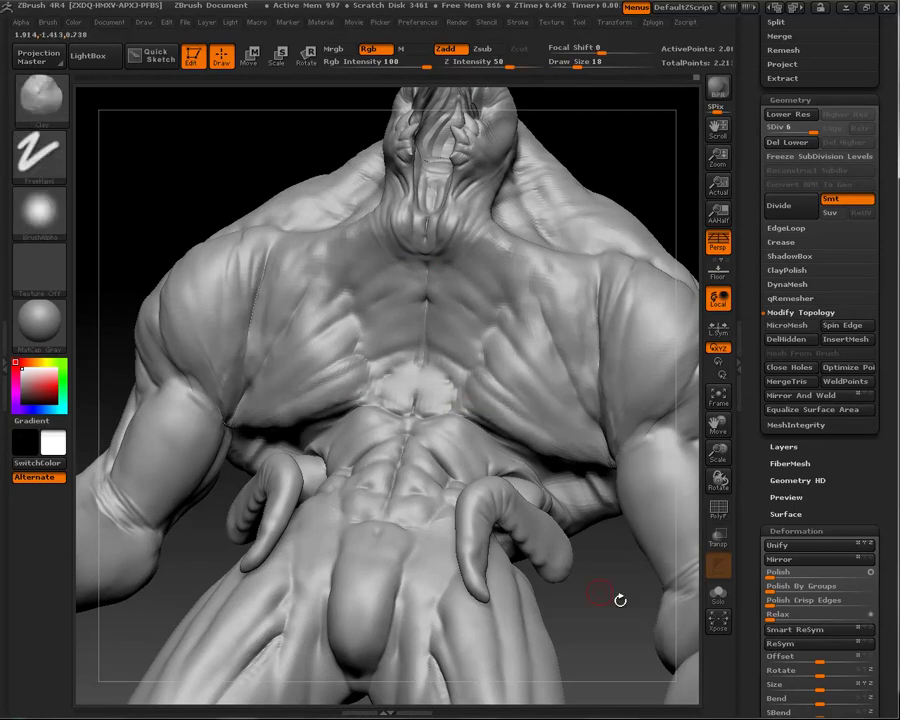
key("f")
mouse_move(639, 416)
left_mouse_down()
mouse_move(495, 388)
mouse_move(660, 334)
mouse_move(636, 308)
mouse_move(585, 358)
mouse_move(297, 475)
mouse_move(474, 434)
left_mouse_up()
left_click(784, 447)
- Pick a hard round alpha and draw a raised Clay vein up the forearm
left_click(40, 95)
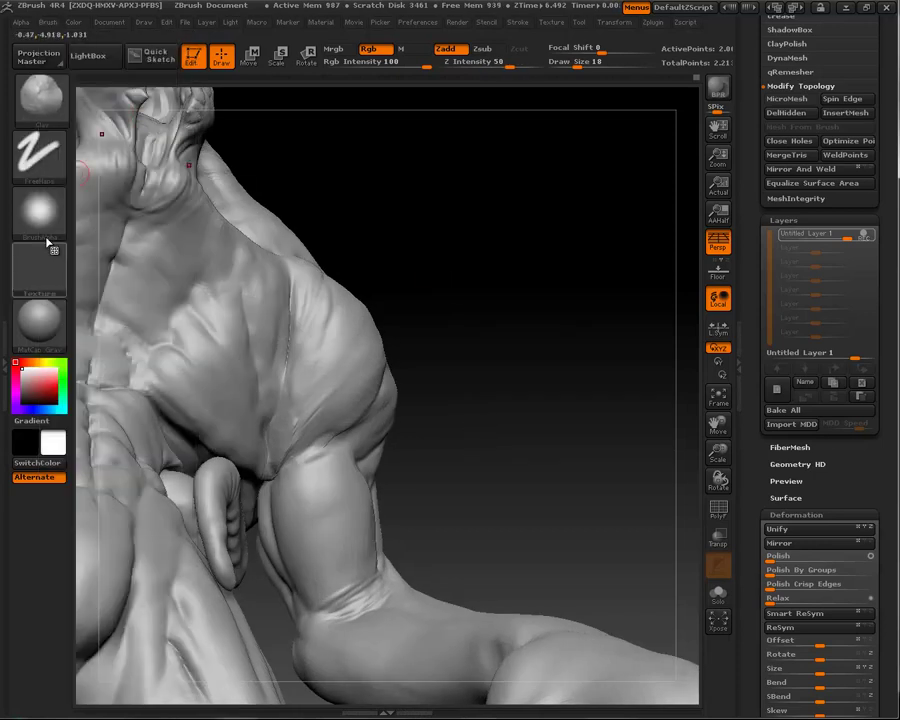
left_click(40, 212)
left_click(362, 394)
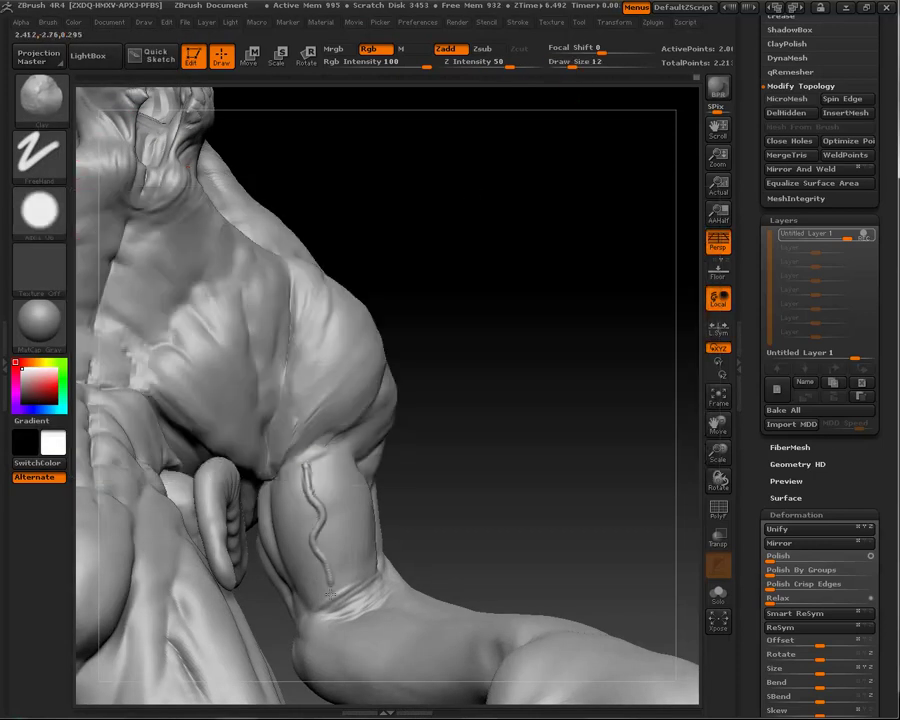
left_click_drag(329, 594, 338, 543, "alt")
left_click_drag(330, 465, 292, 375)
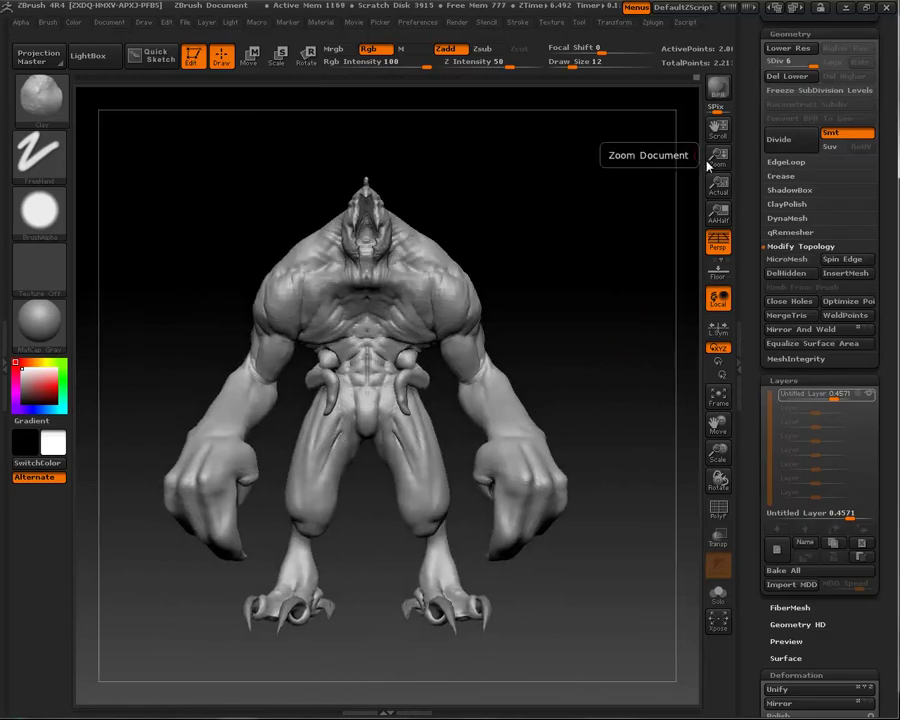
mouse_move(680, 240)
left_mouse_down()
mouse_move(651, 342)
mouse_move(631, 291)
mouse_move(622, 332)
left_mouse_up()
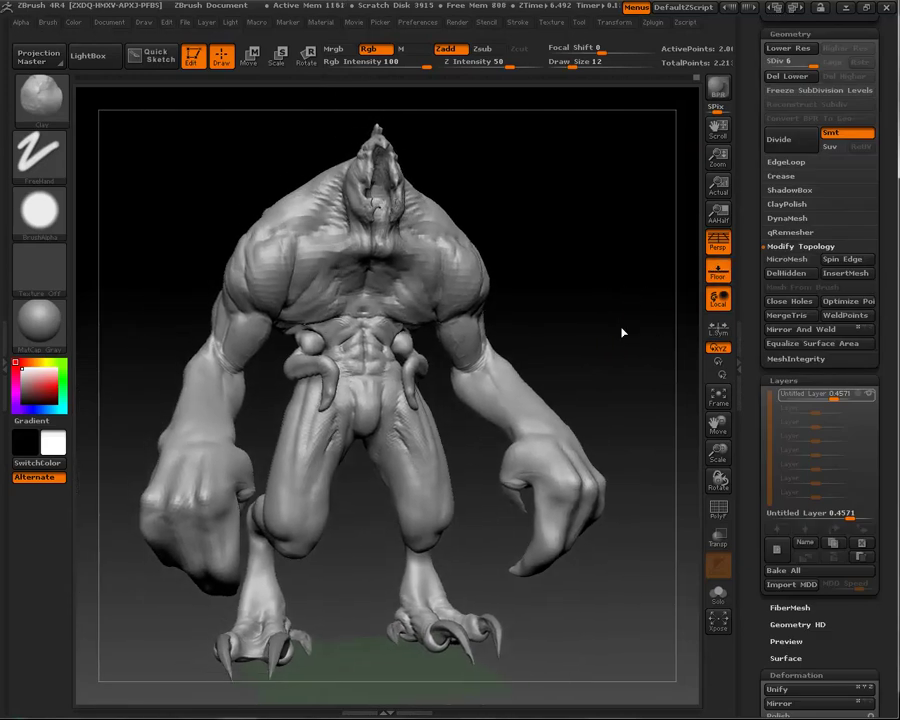
- Render a BPR preview of the creature and make a small smoothing touch on its body
key("shift+r")
left_click_drag(693, 76, 575, 70)
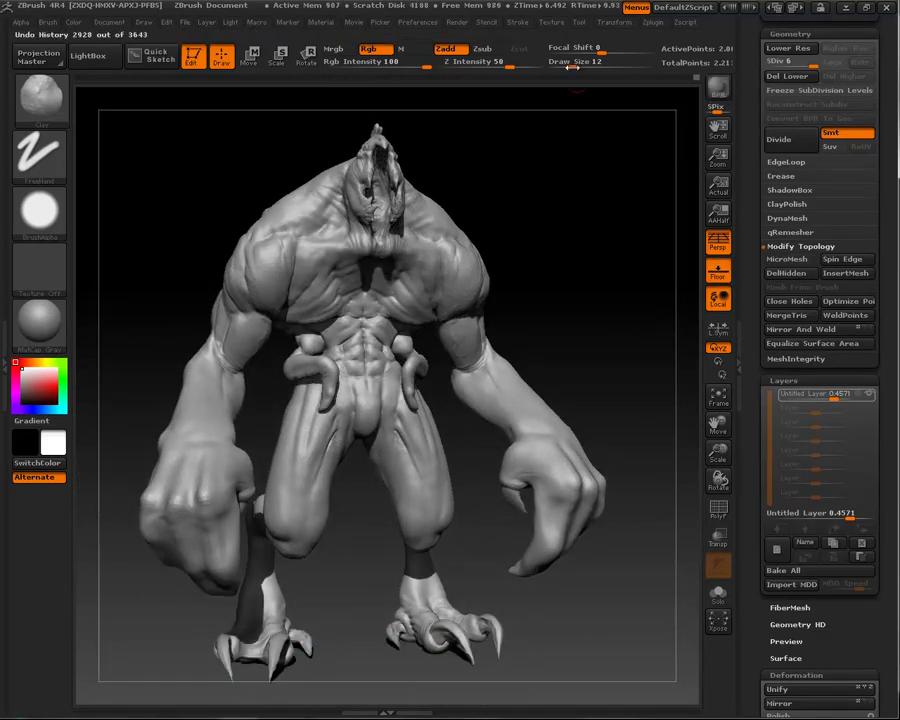
left_click(398, 499)
left_click_drag(616, 338, 661, 303)
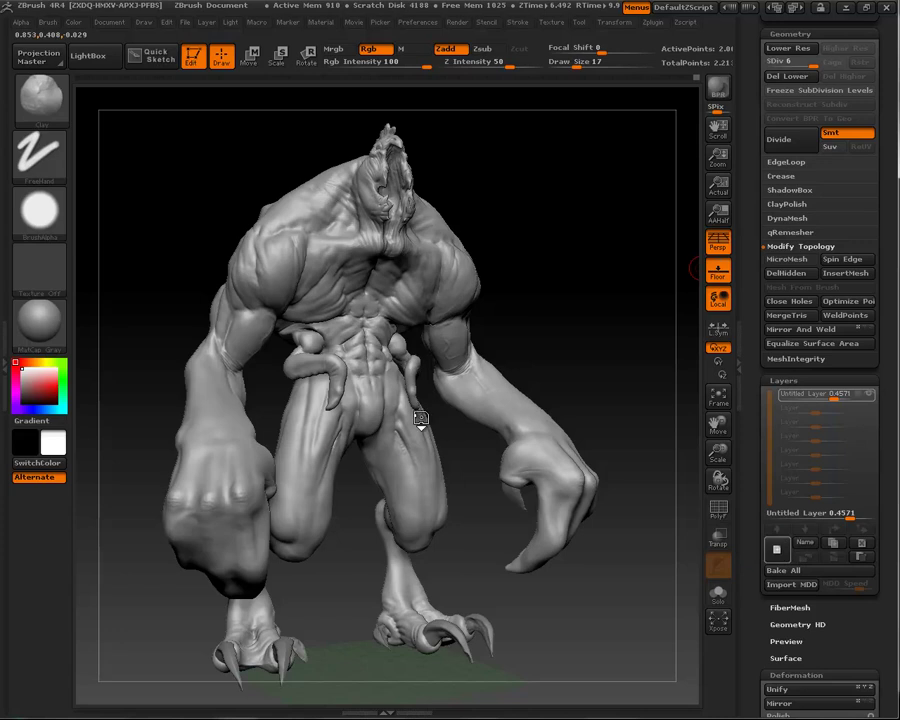
key("shift")
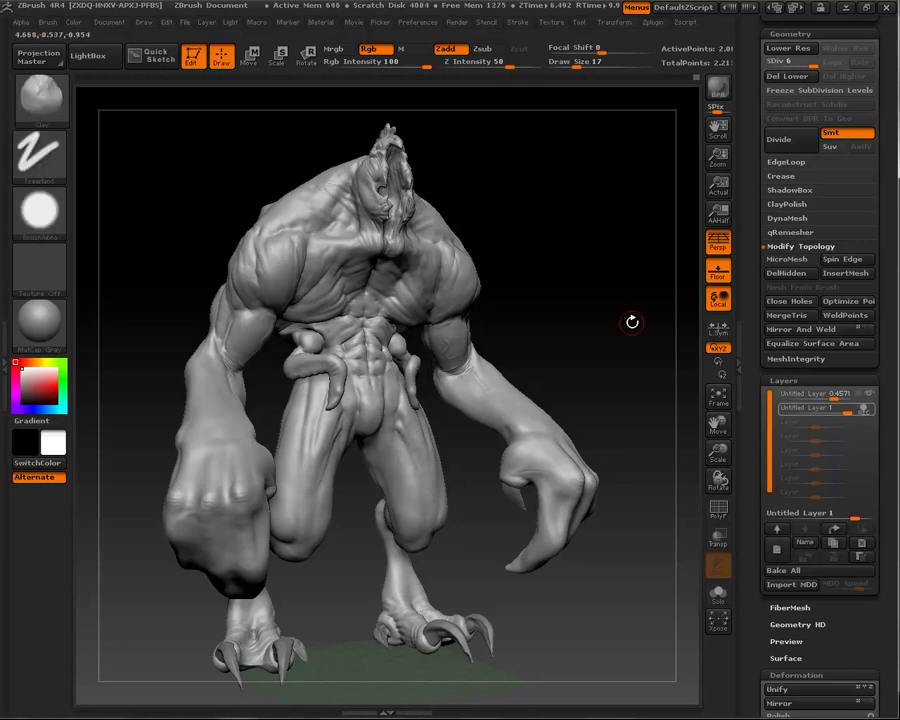
- Turn the creature to front, side-profile and rear three-quarter views for further renders
left_click_drag(631, 319, 693, 348)
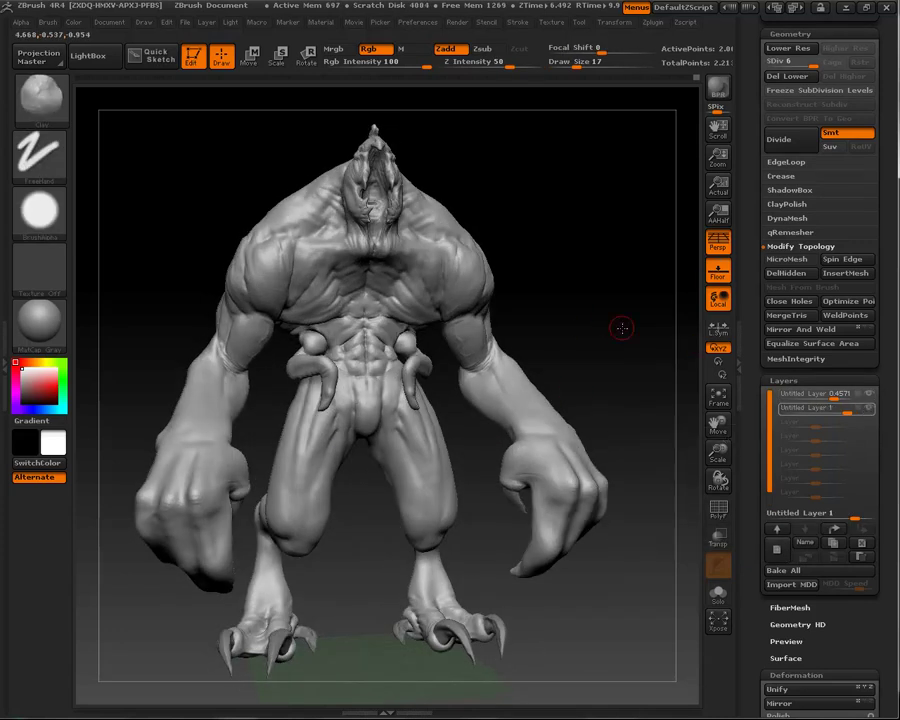
left_click_drag(622, 328, 633, 322)
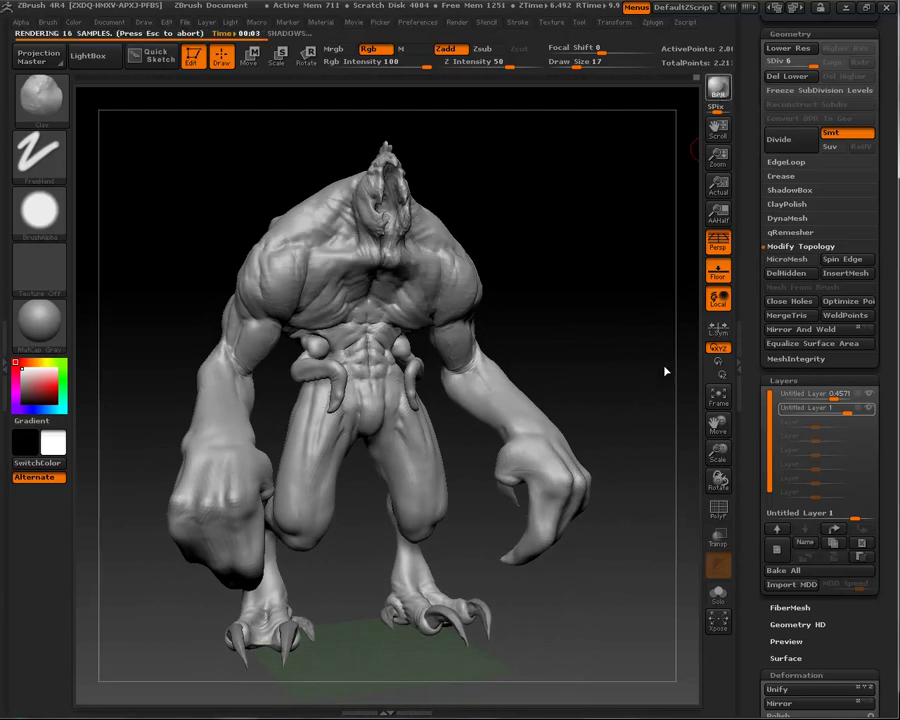
left_click_drag(665, 390, 667, 396)
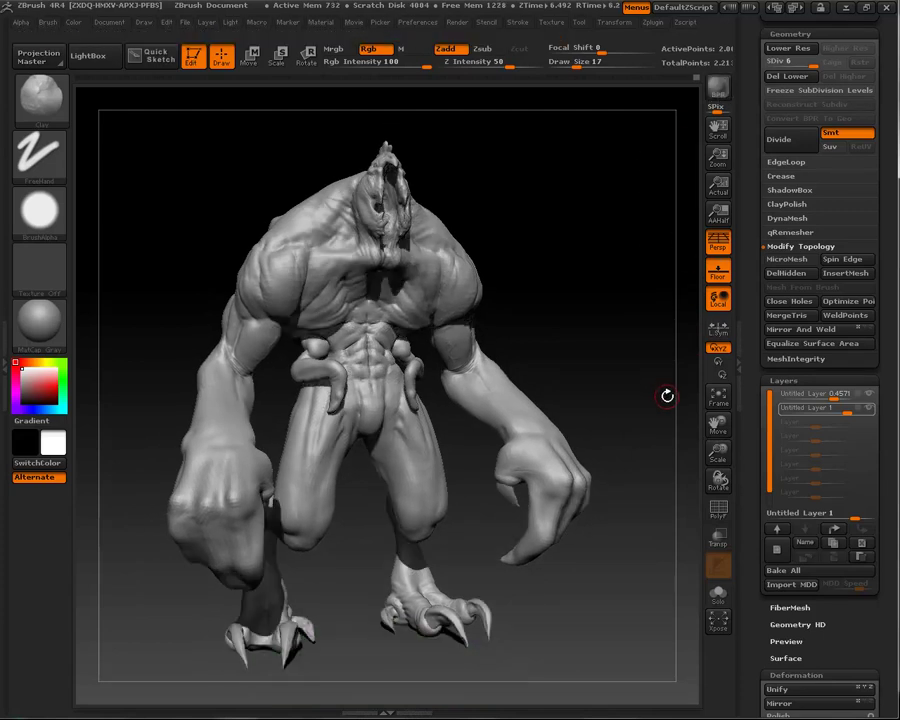
mouse_move(621, 355)
left_mouse_down()
mouse_move(653, 345)
mouse_move(603, 368)
left_mouse_up()
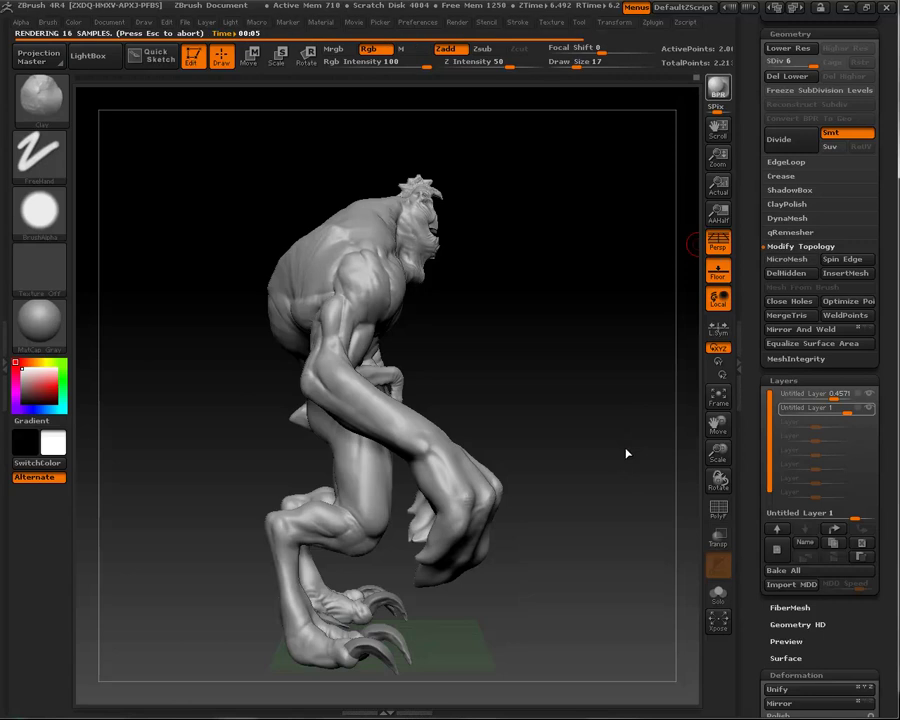
mouse_move(580, 652)
left_mouse_down()
mouse_move(629, 700)
mouse_move(581, 611)
mouse_move(604, 637)
mouse_move(685, 190)
left_mouse_up()
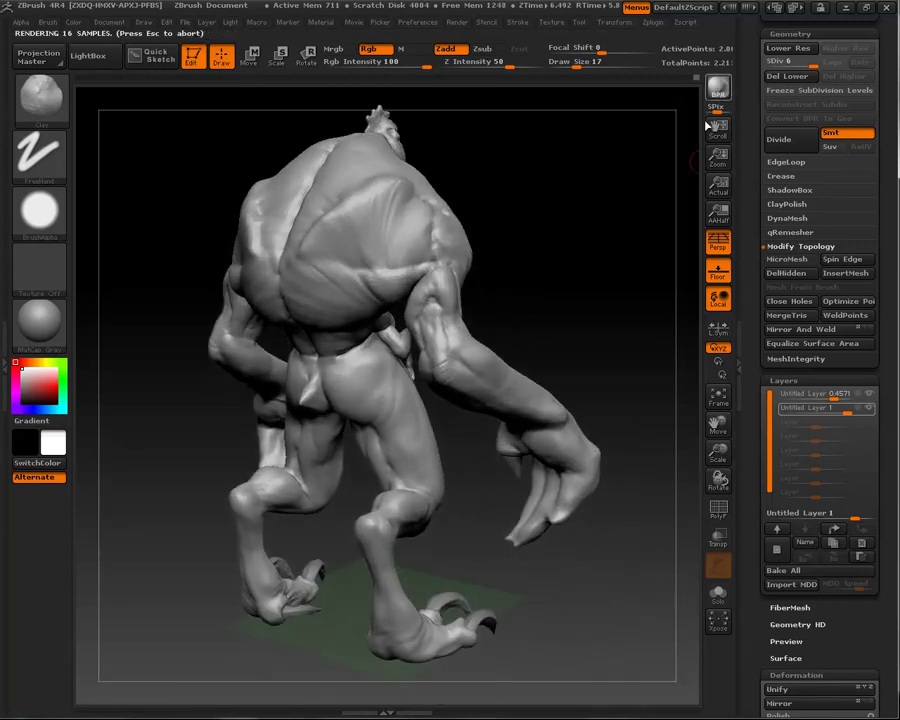